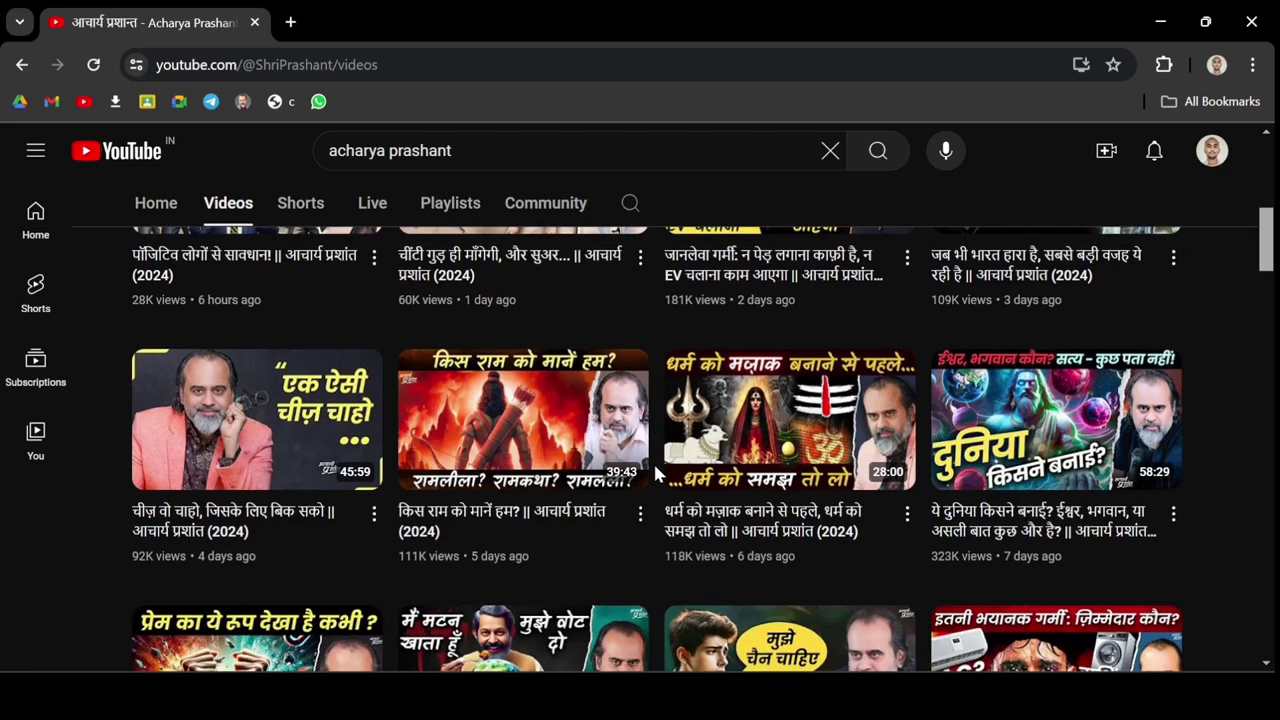
Scroll the YouTube channel's video grid down to month-old uploads, then scroll the Bajaj Allianz renewal page.
scroll(655, 474, "down", 2)
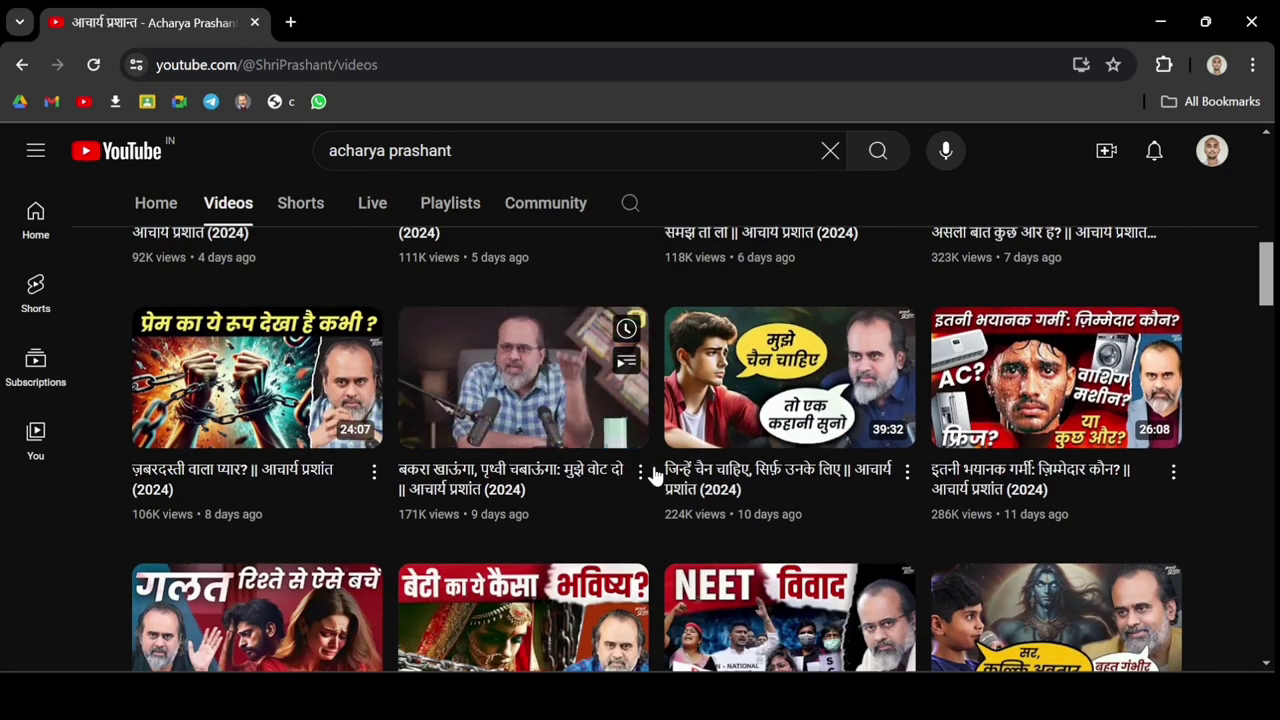
scroll(655, 474, "down", 1)
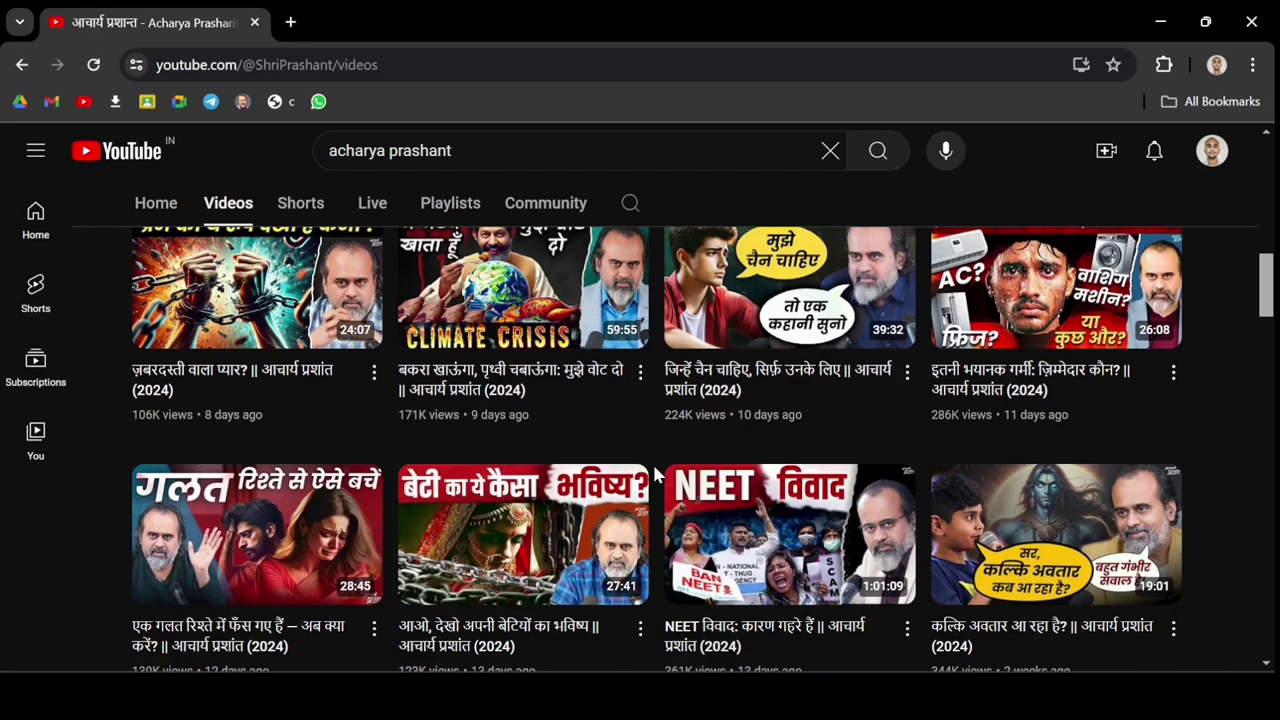
scroll(655, 474, "down", 1)
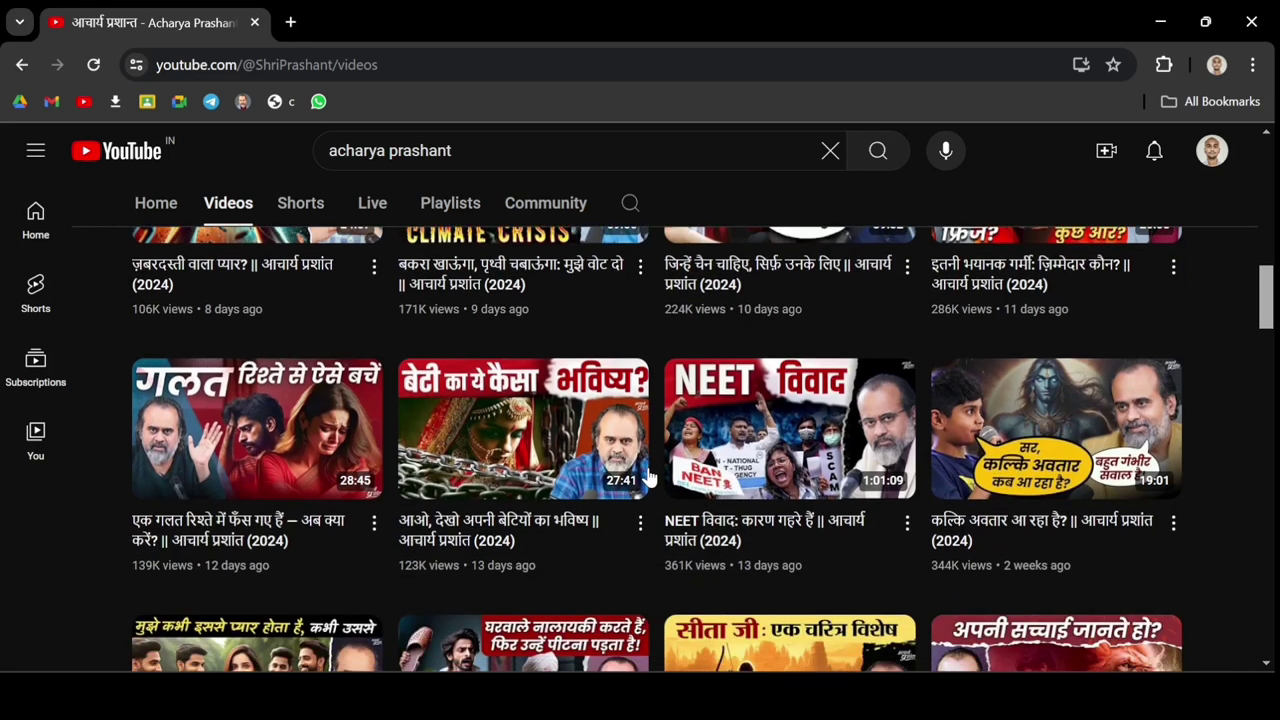
scroll(650, 474, "down", 1)
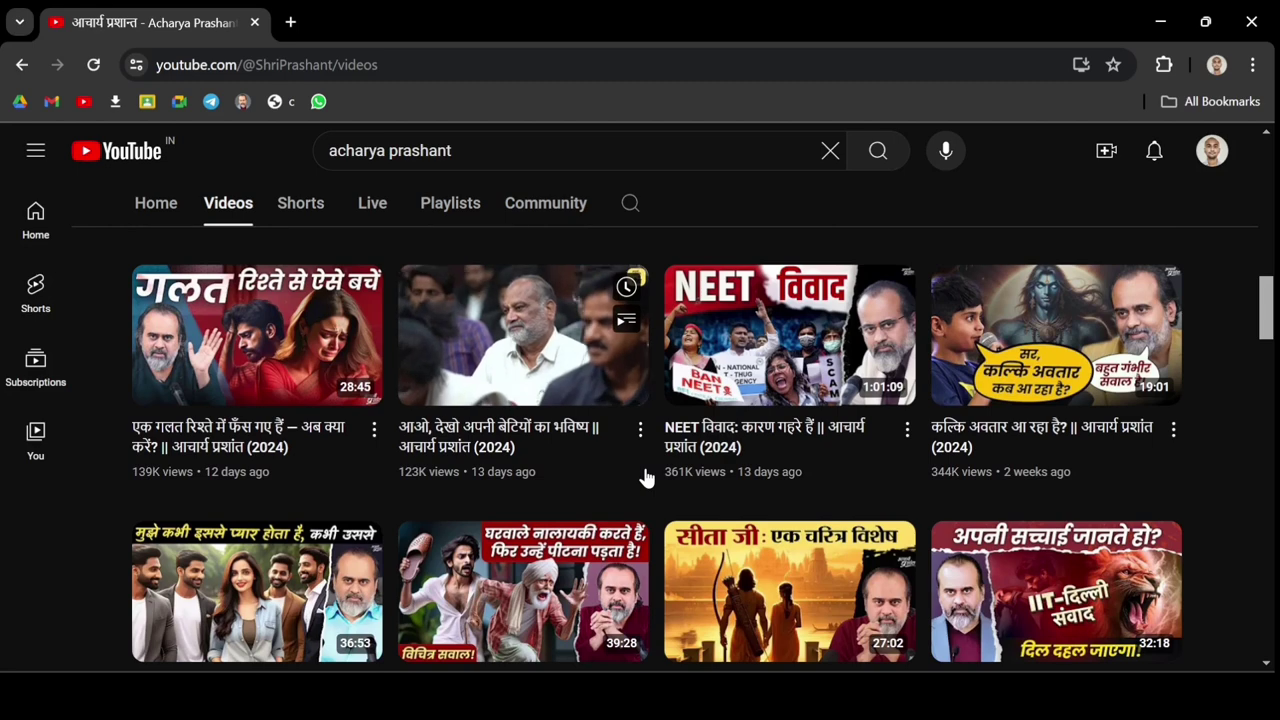
scroll(646, 478, "down", 2)
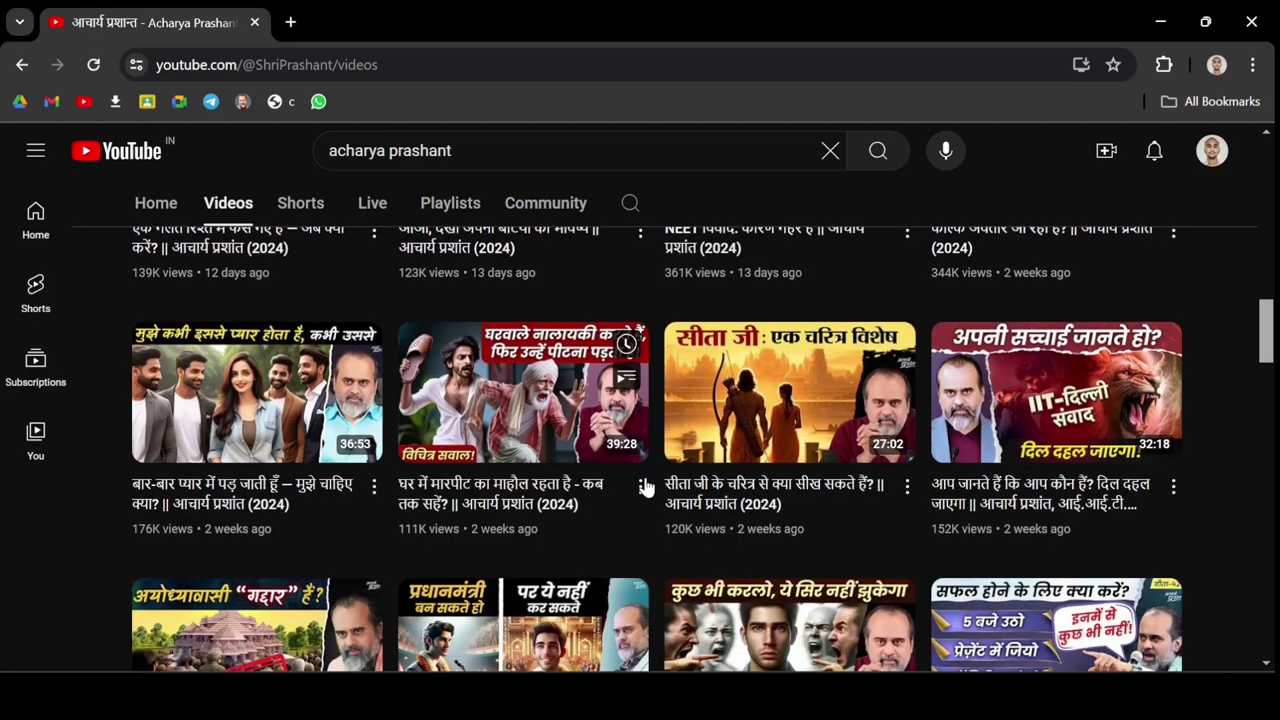
scroll(646, 486, "down", 2)
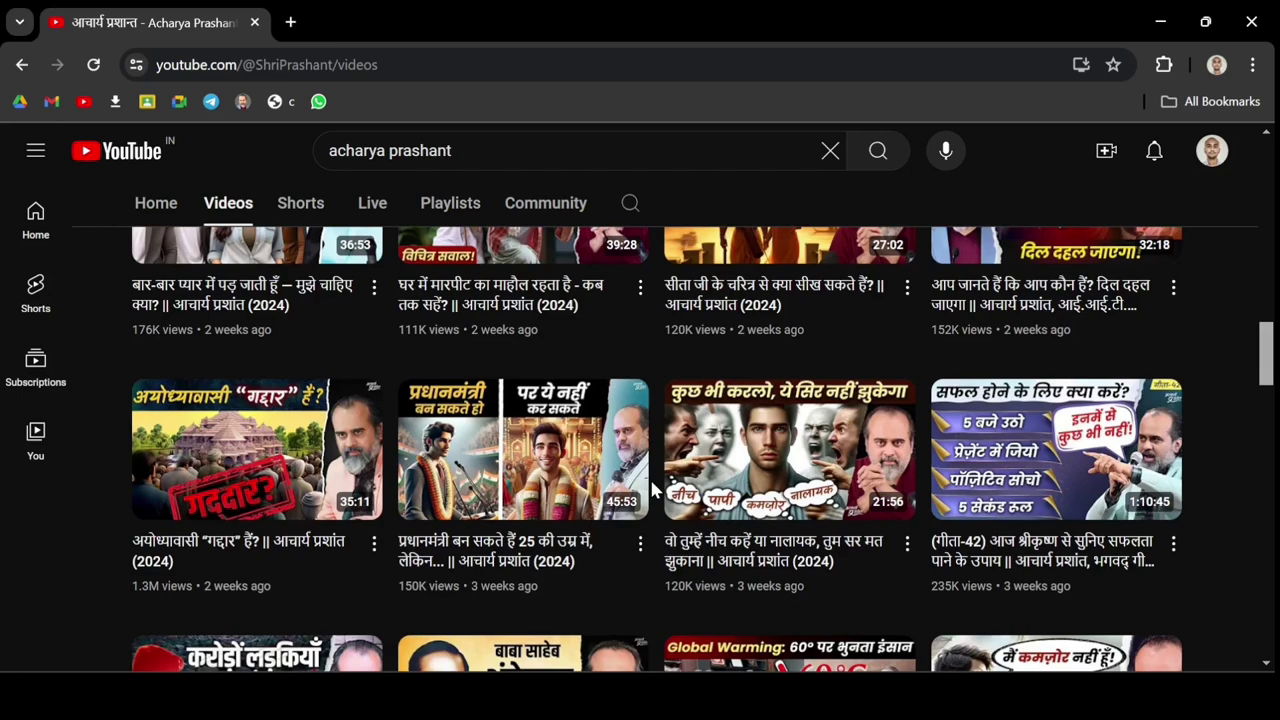
scroll(650, 480, "down", 1)
scroll(651, 489, "down", 1)
scroll(651, 489, "down", 4)
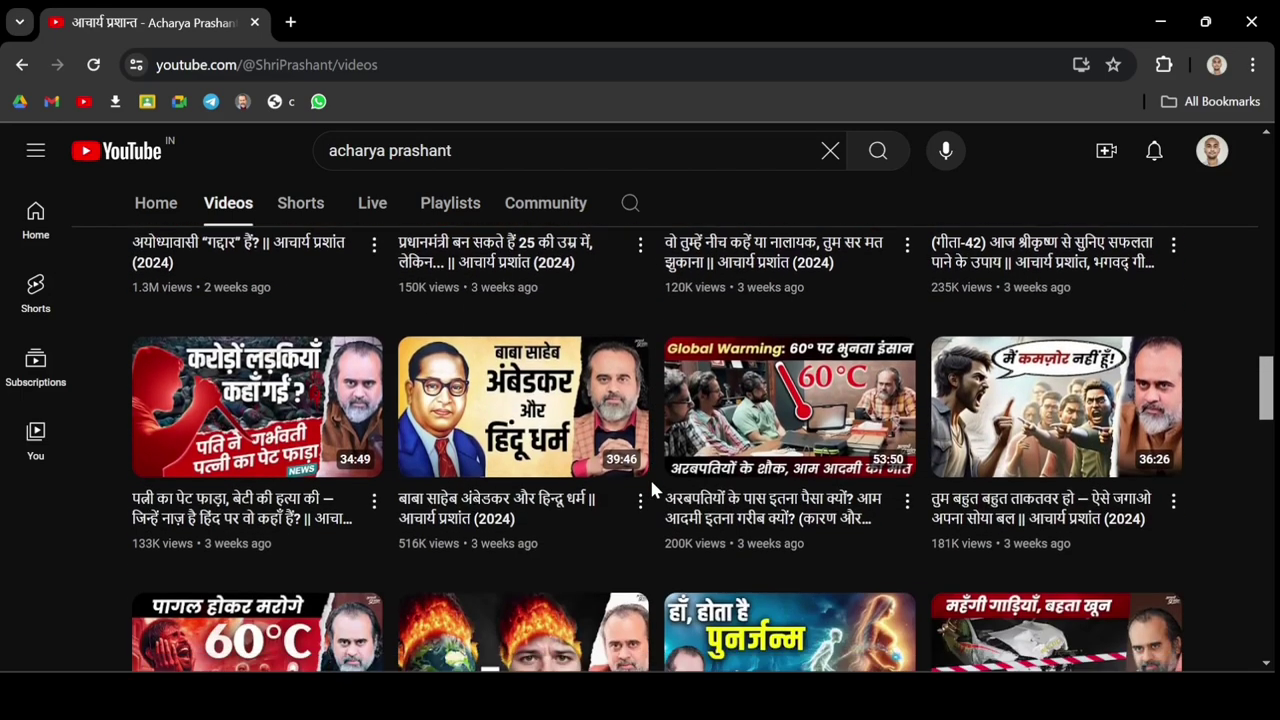
scroll(651, 489, "down", 1)
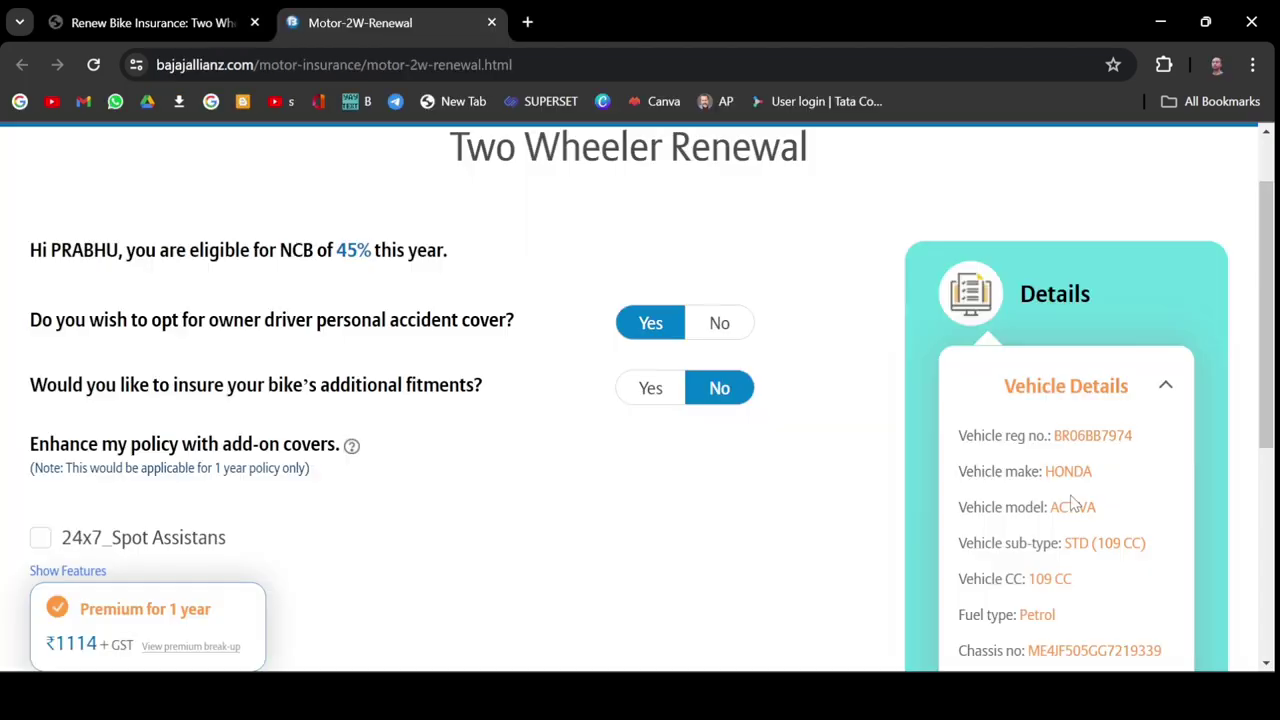
scroll(1072, 495, "down", 2)
scroll(1072, 495, "down", 3)
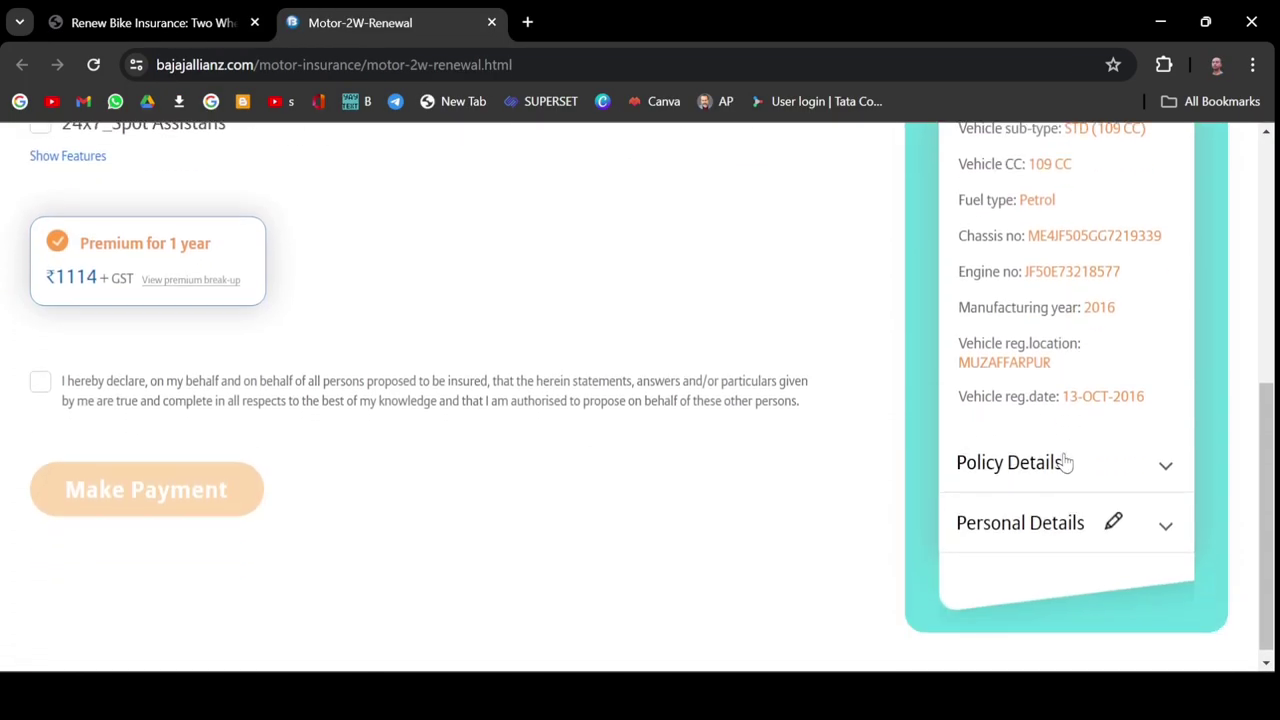
left_click(1066, 462)
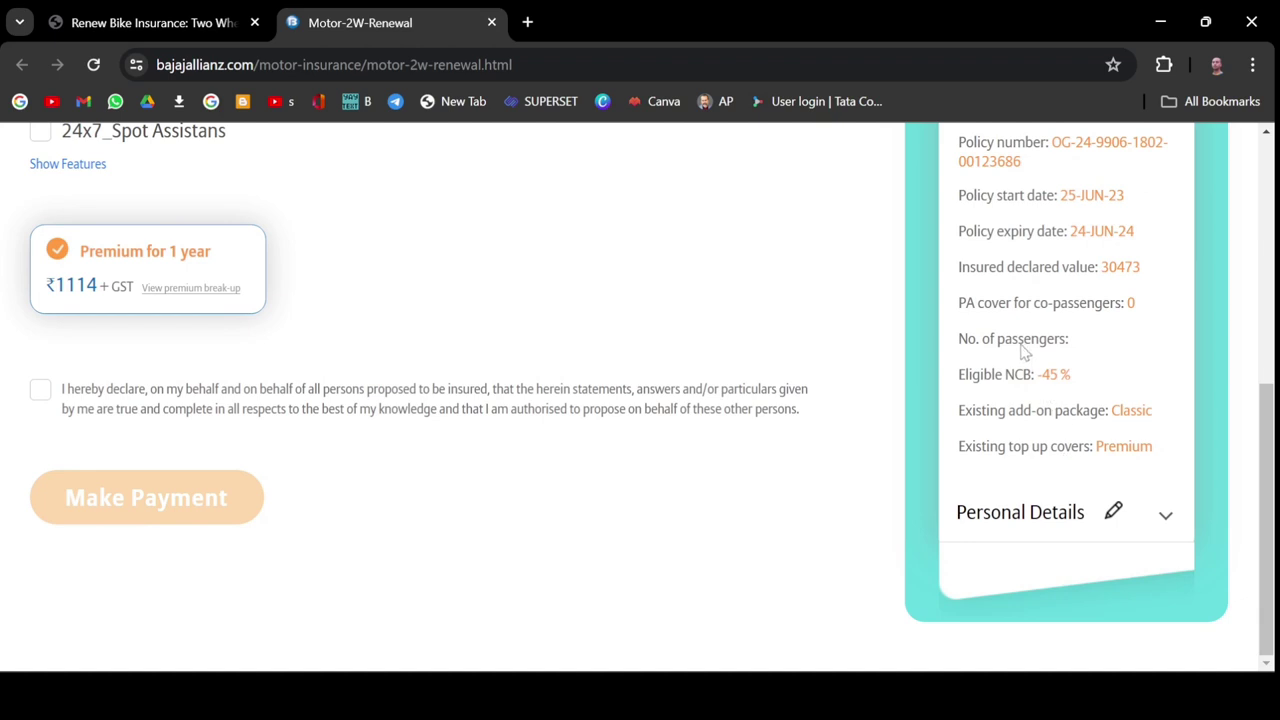
scroll(1024, 350, "up", 2)
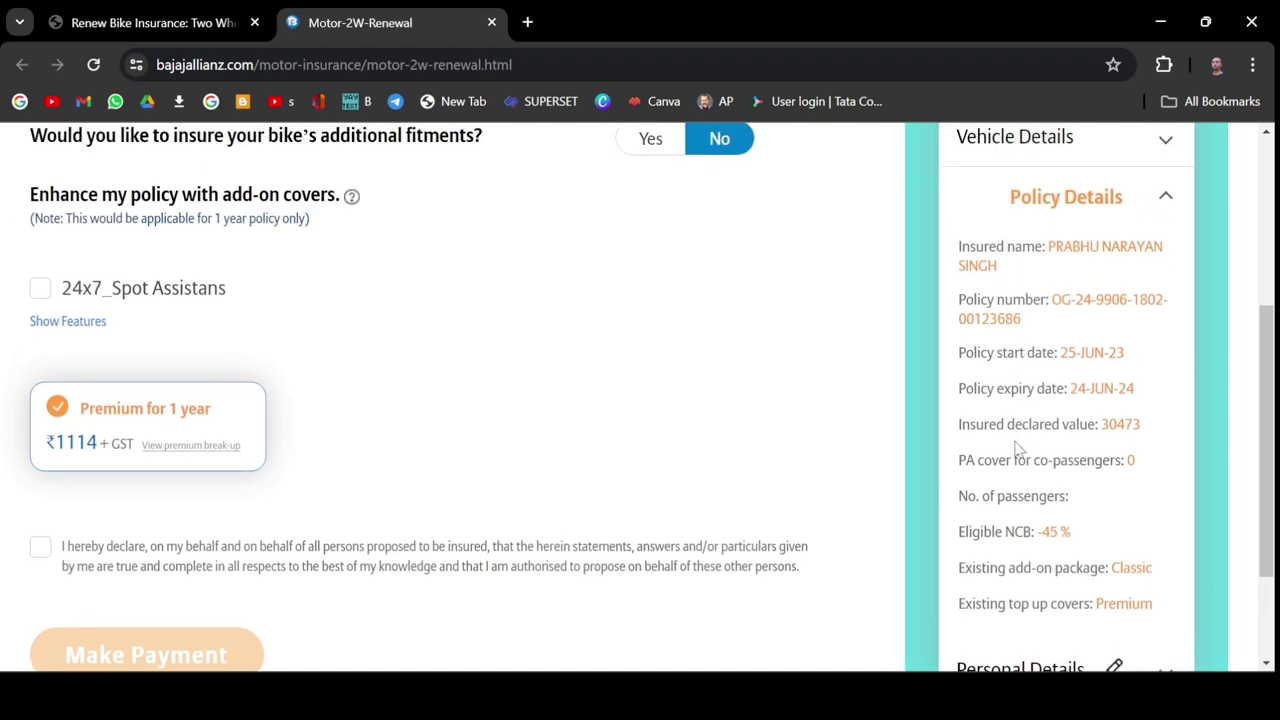
scroll(1018, 450, "down", 2)
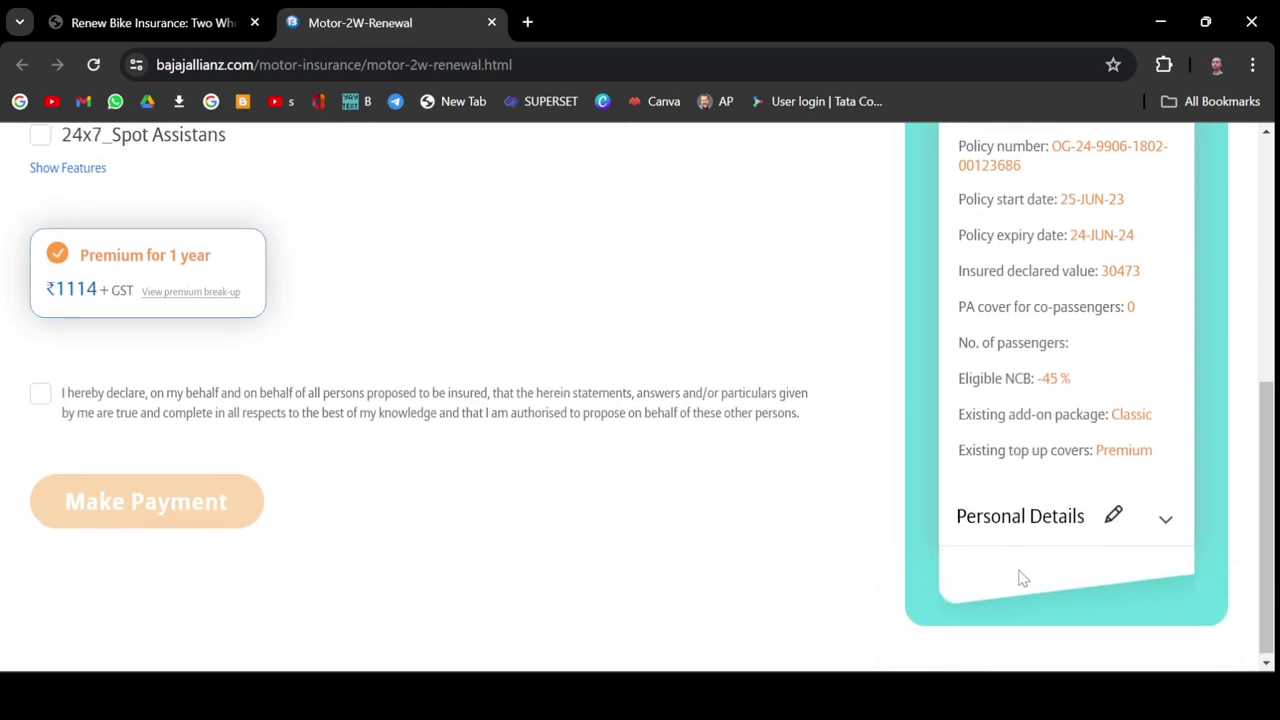
scroll(1000, 450, "up", 4)
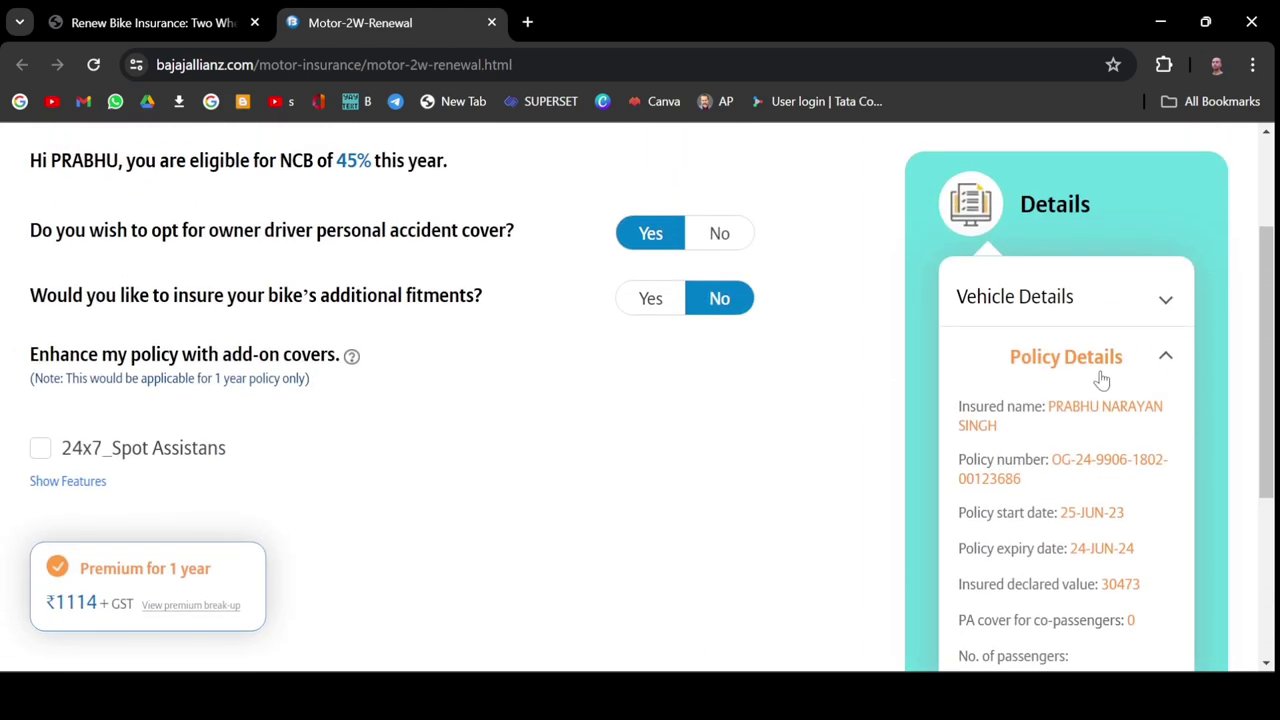
left_click(1160, 362)
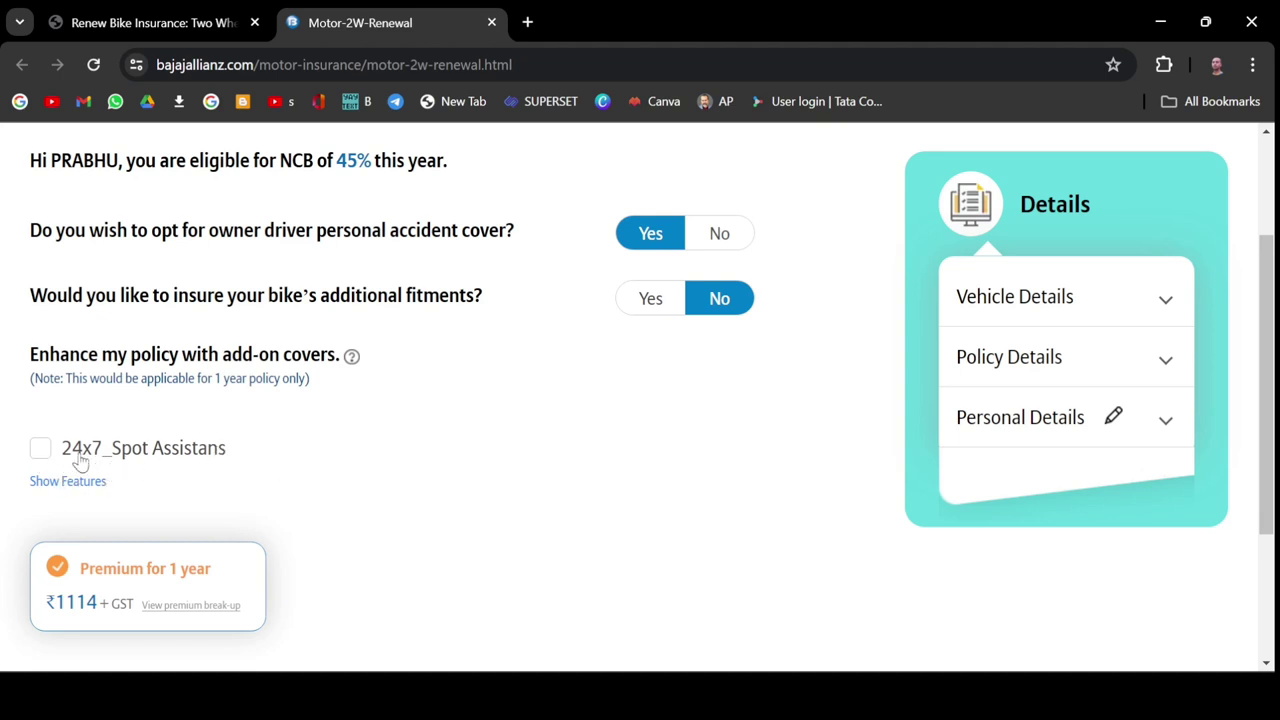
Add the 24x7_Spot Assistans cover, check the premium break-up, pick the 1-year premium and accept the declaration.
left_click(42, 451)
scroll(397, 506, "down", 2)
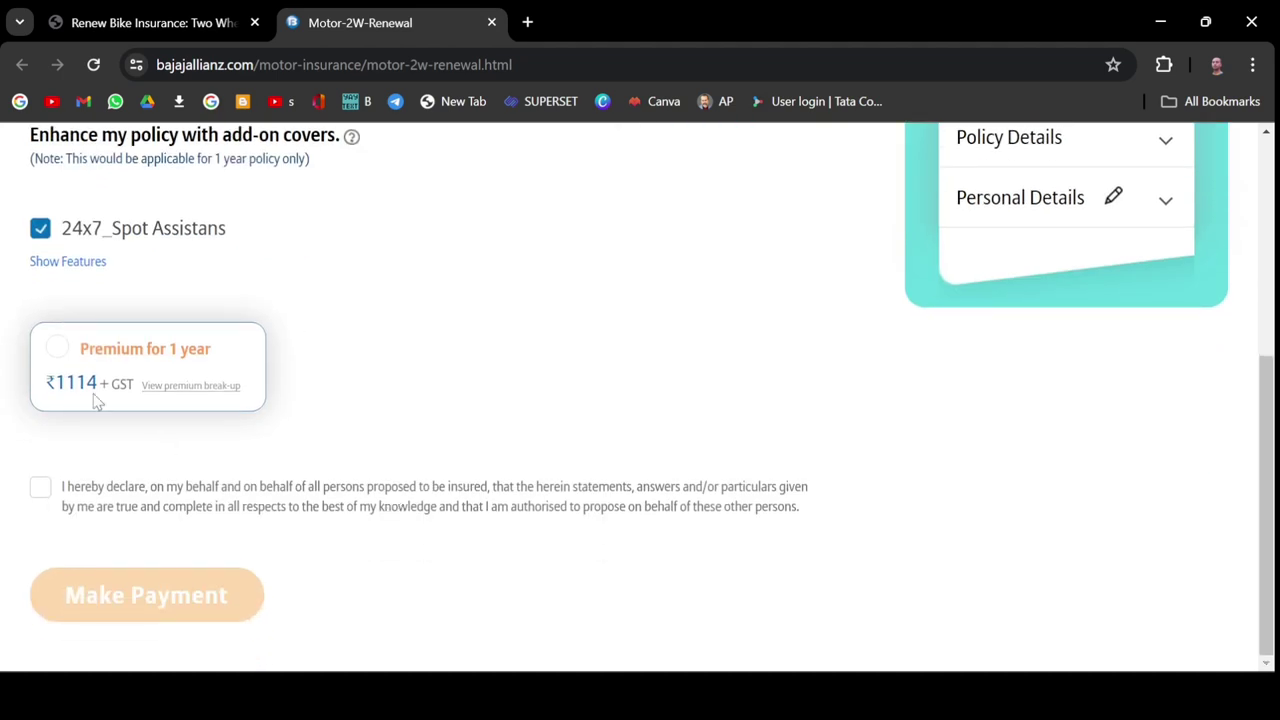
left_click(207, 396)
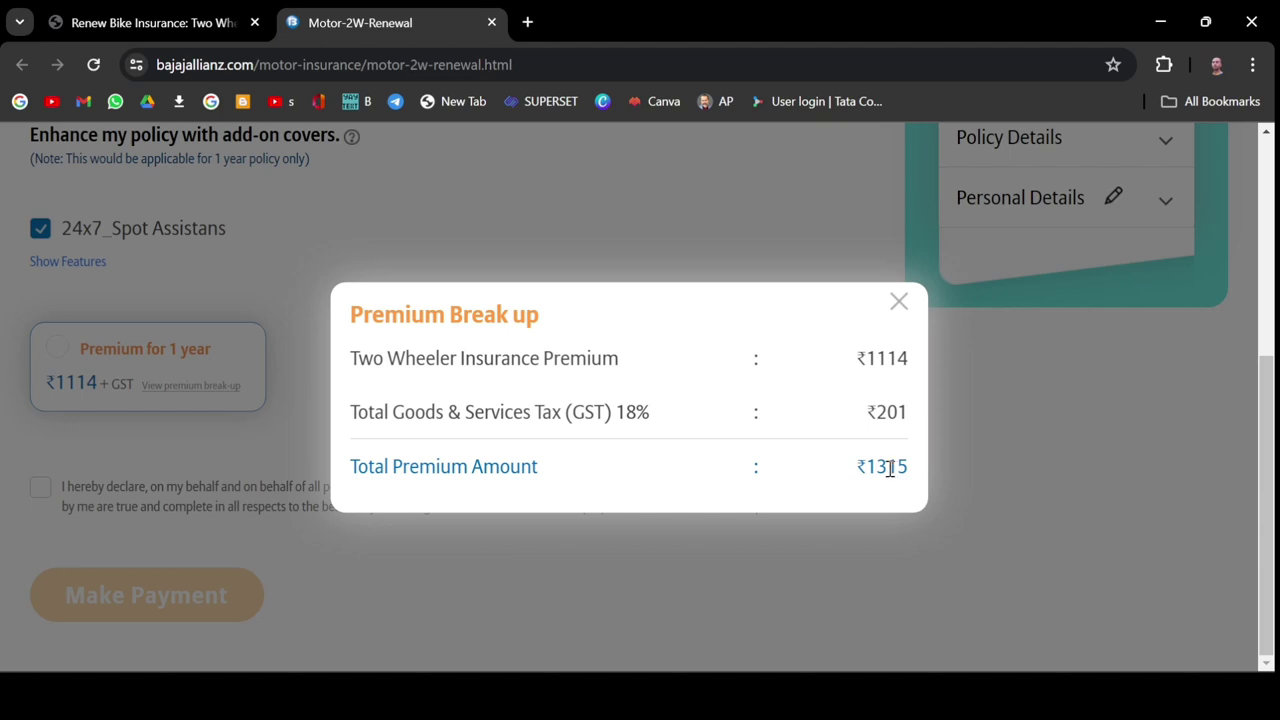
left_click(897, 308)
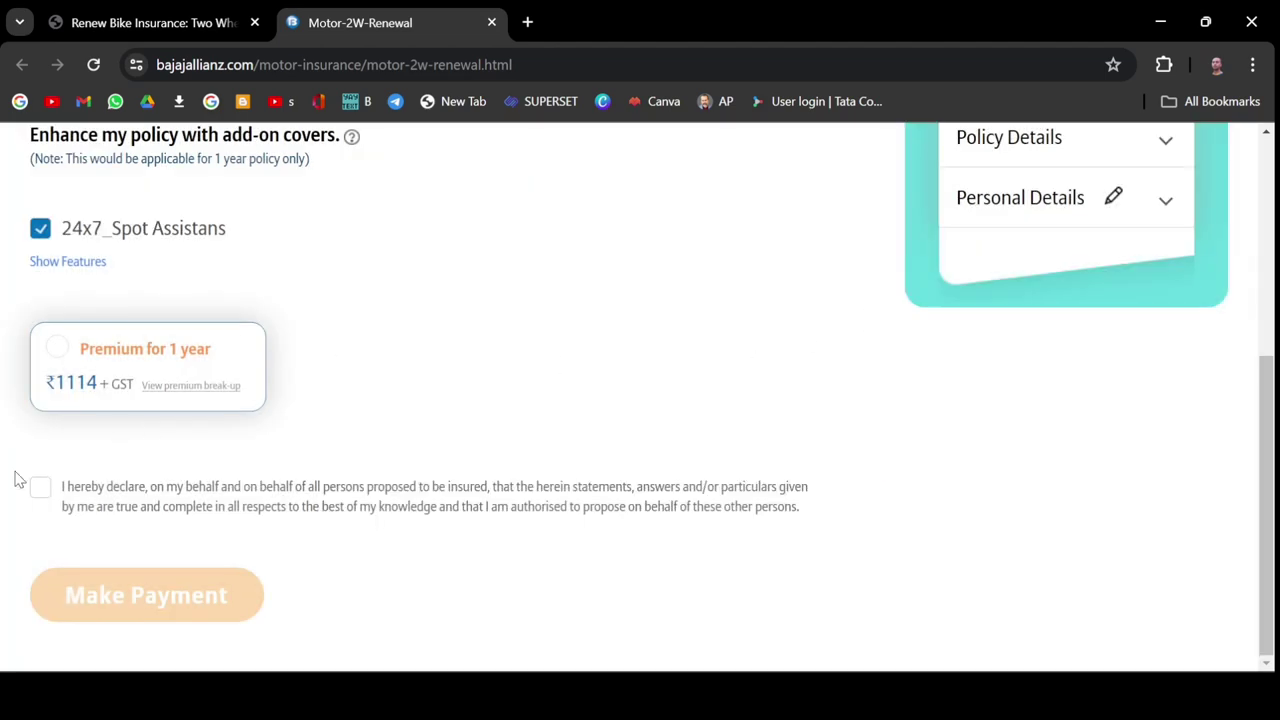
left_click(60, 349)
left_click(41, 493)
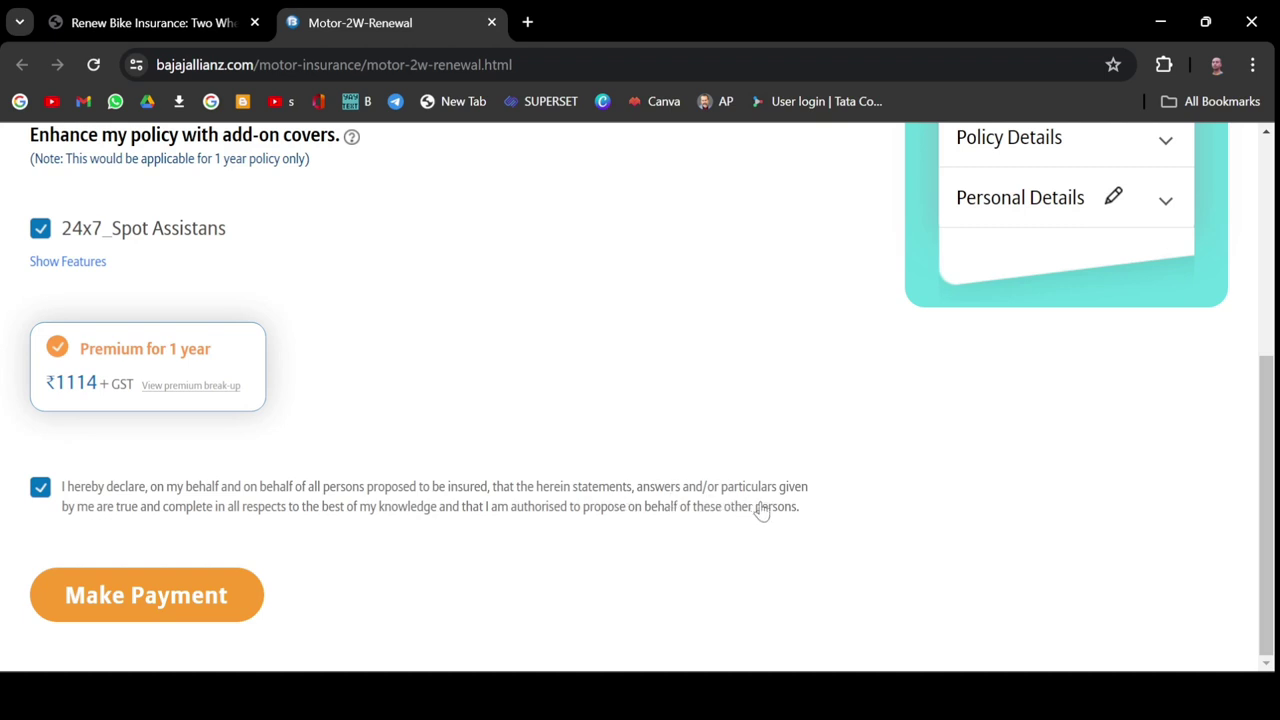
Proceed to payment and choose UPI as the method for the ₹1,315 renewal.
left_click(234, 595)
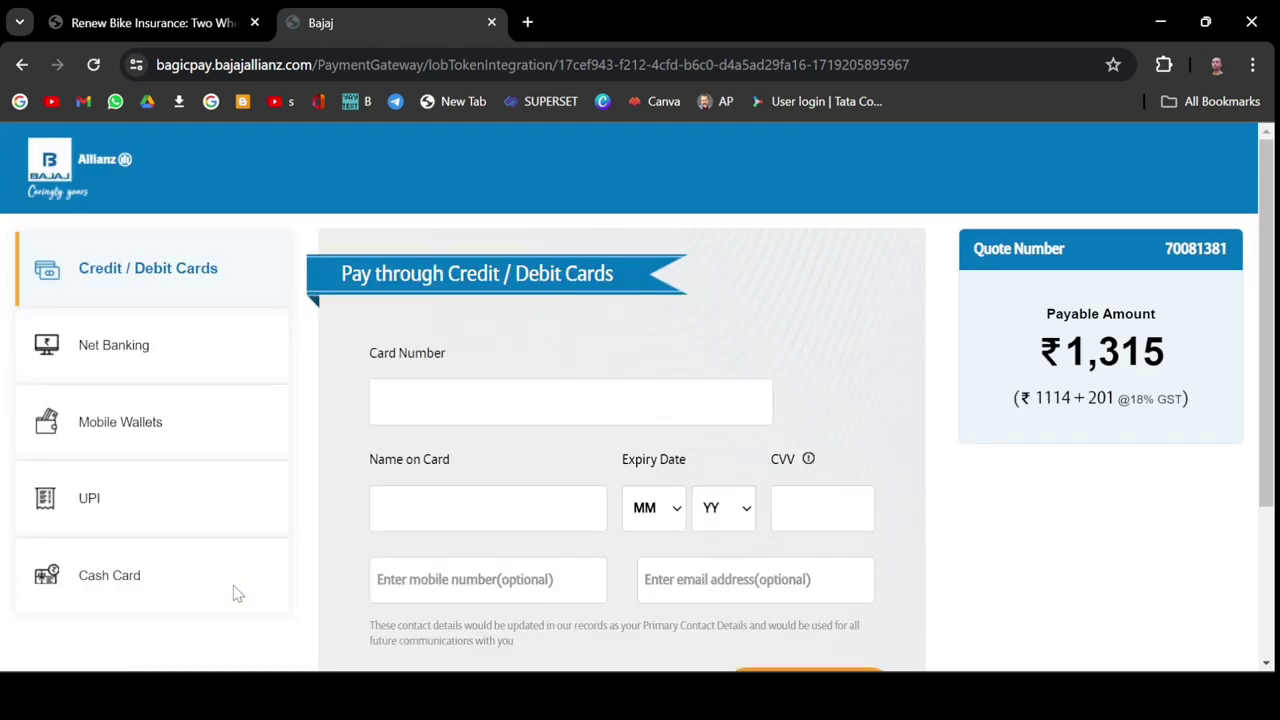
left_click(134, 508)
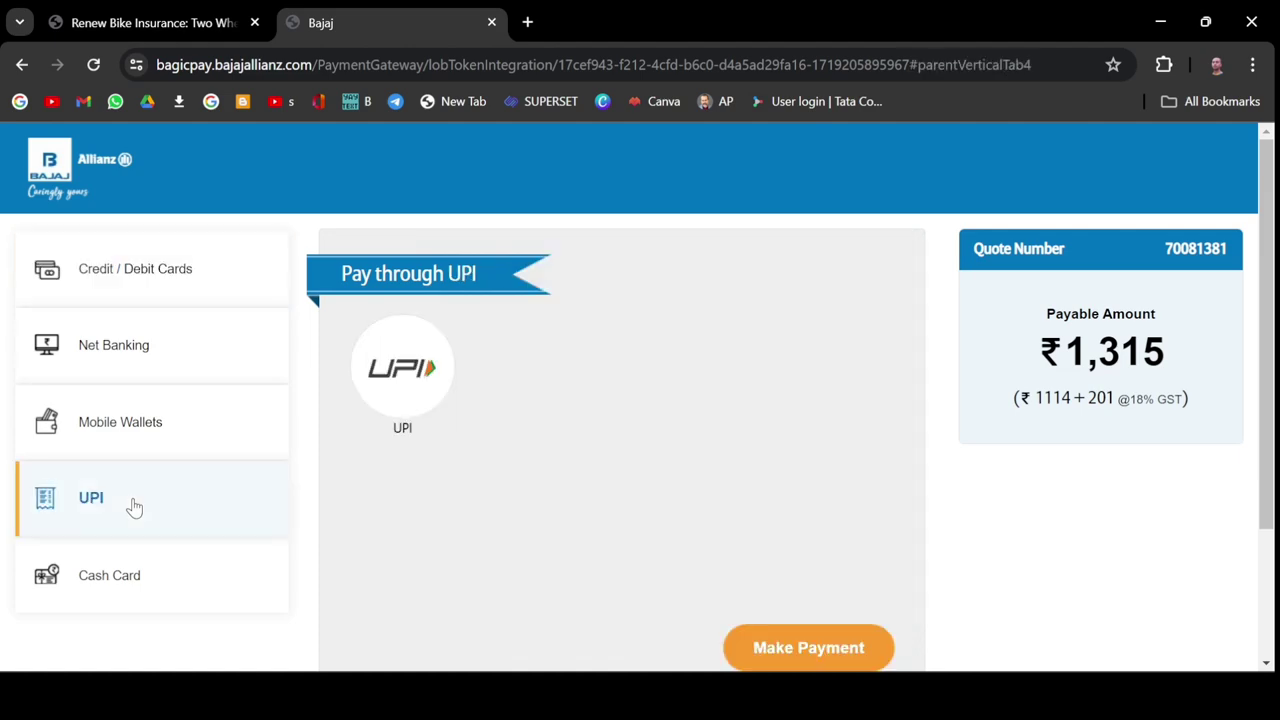
left_click(421, 388)
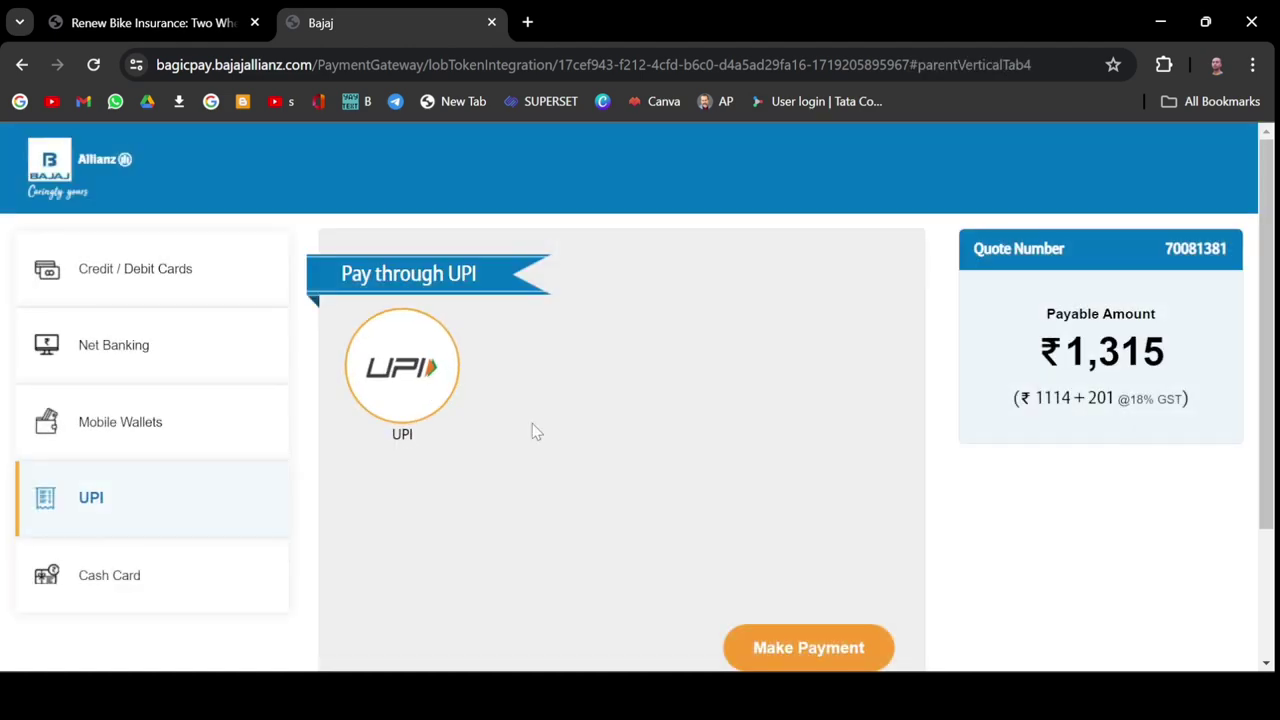
scroll(545, 438, "down", 2)
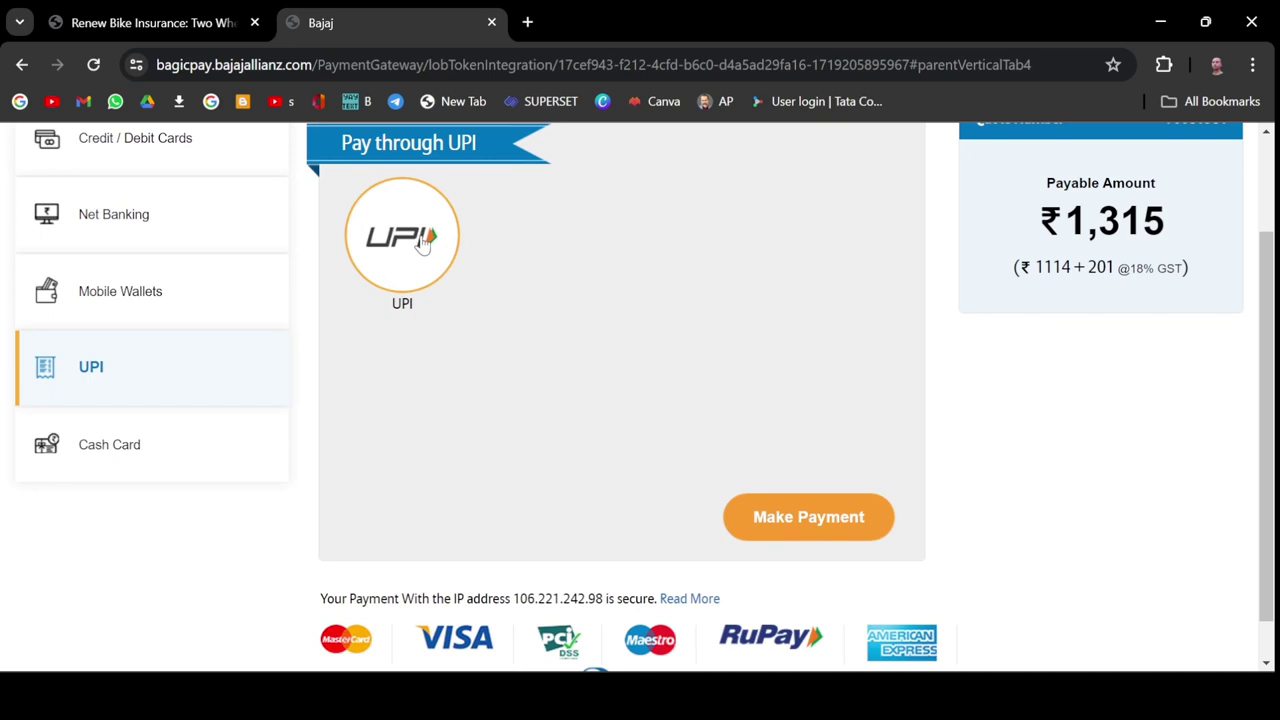
left_click(792, 517)
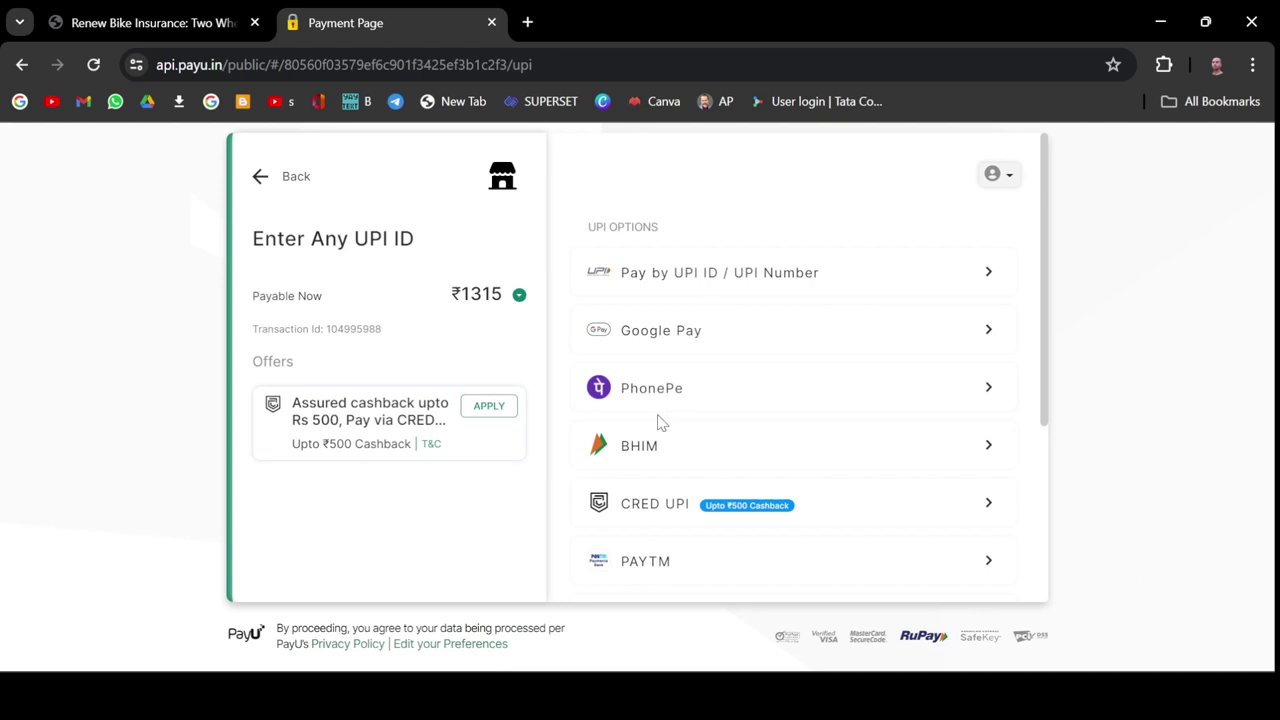
Browse PayU's UPI options, including Google Pay, and expand the Pay by UPI ID / UPI Number entry box.
scroll(663, 427, "down", 2)
scroll(665, 427, "down", 3)
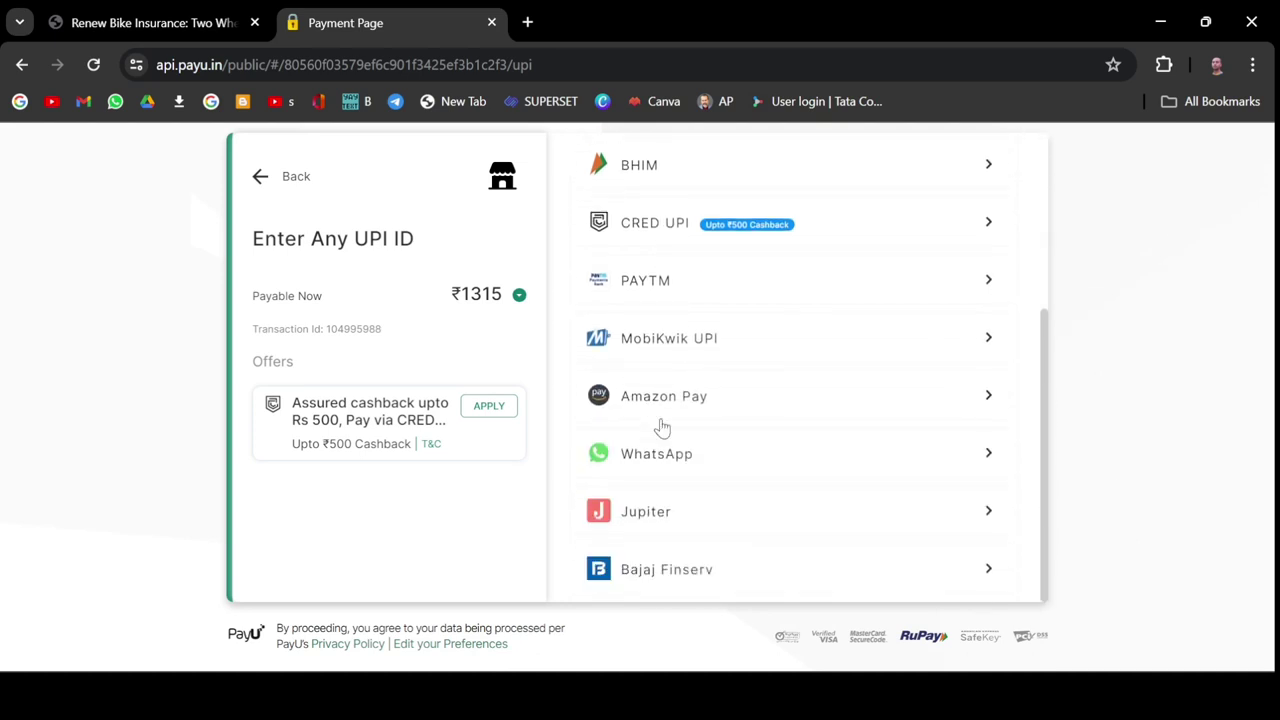
scroll(661, 427, "up", 5)
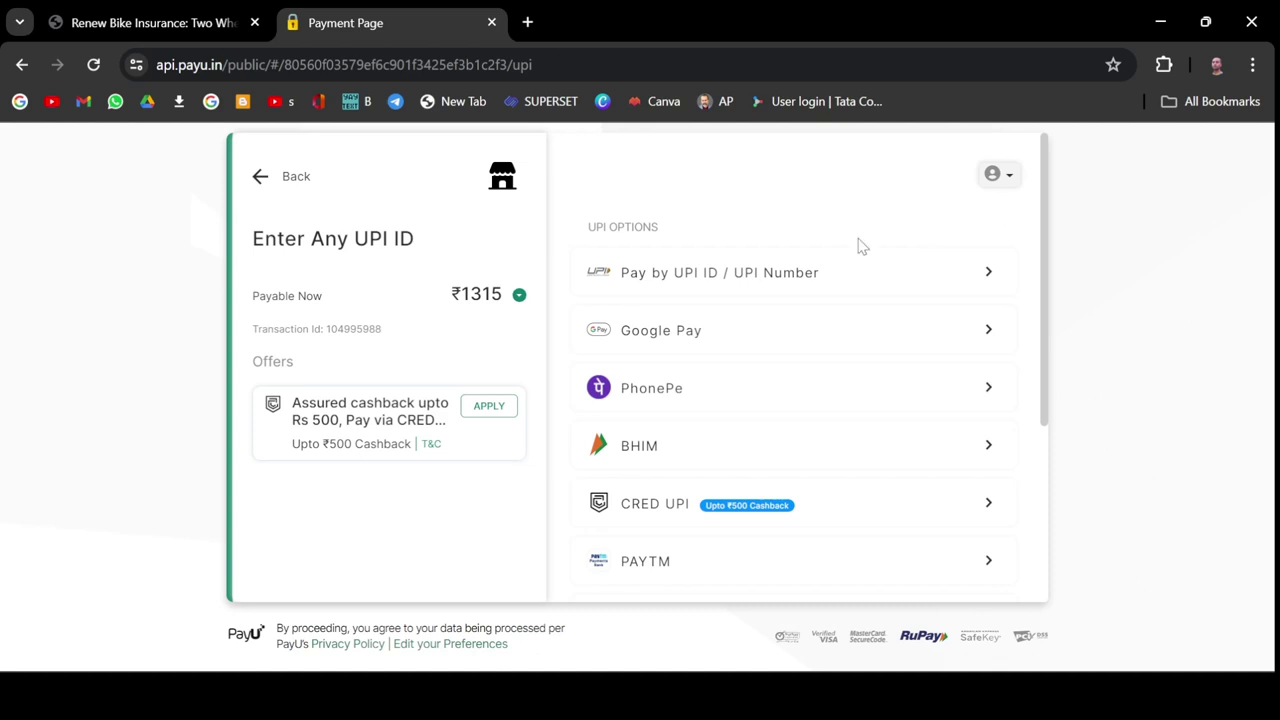
left_click(657, 266)
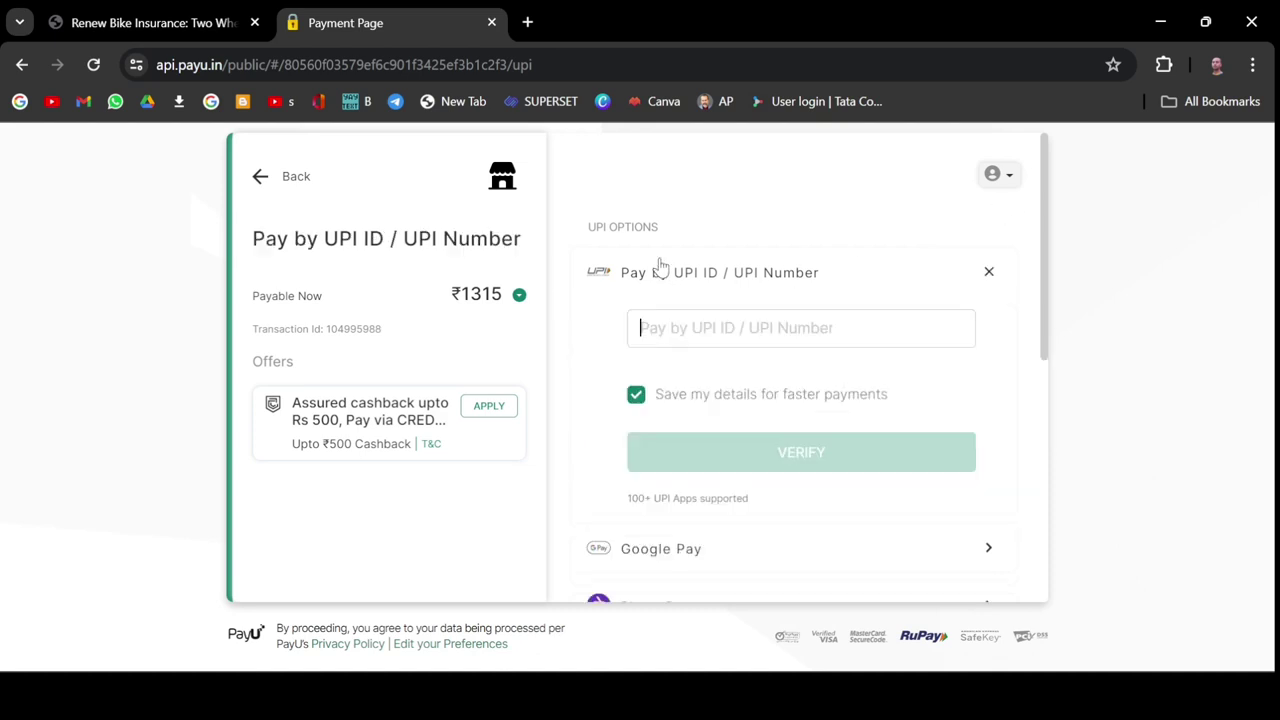
left_click(709, 324)
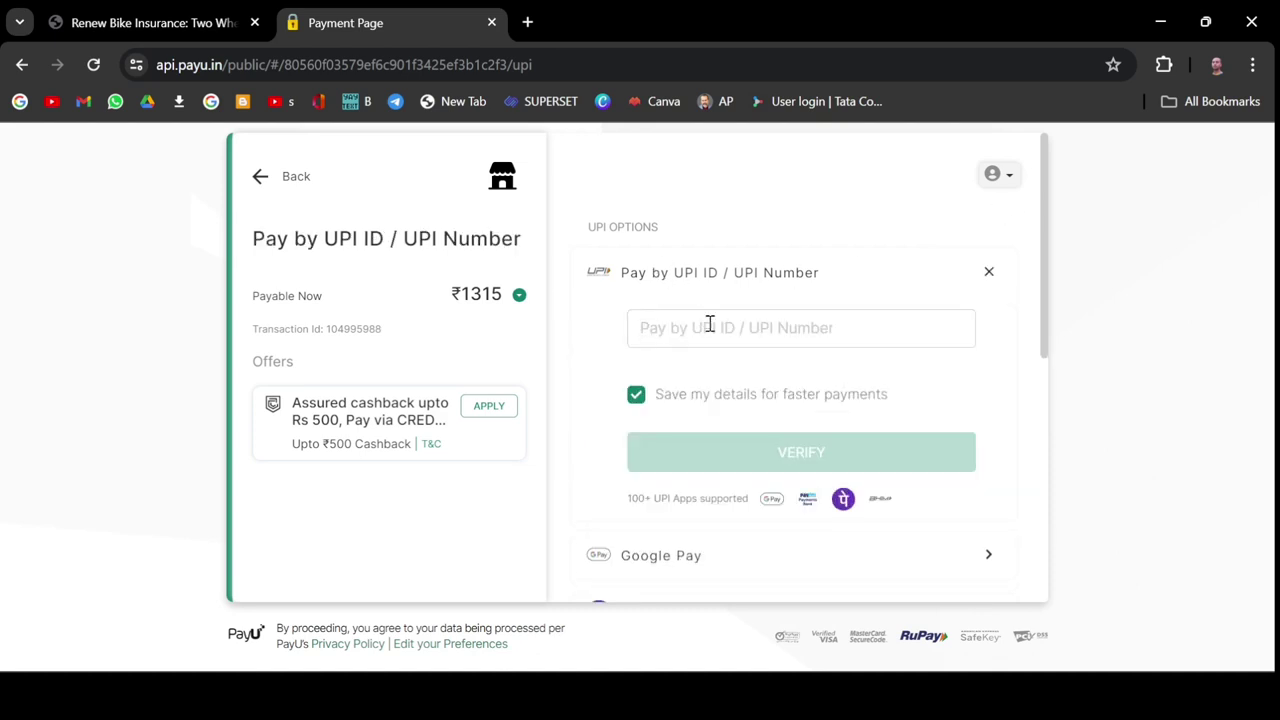
scroll(686, 330, "down", 3)
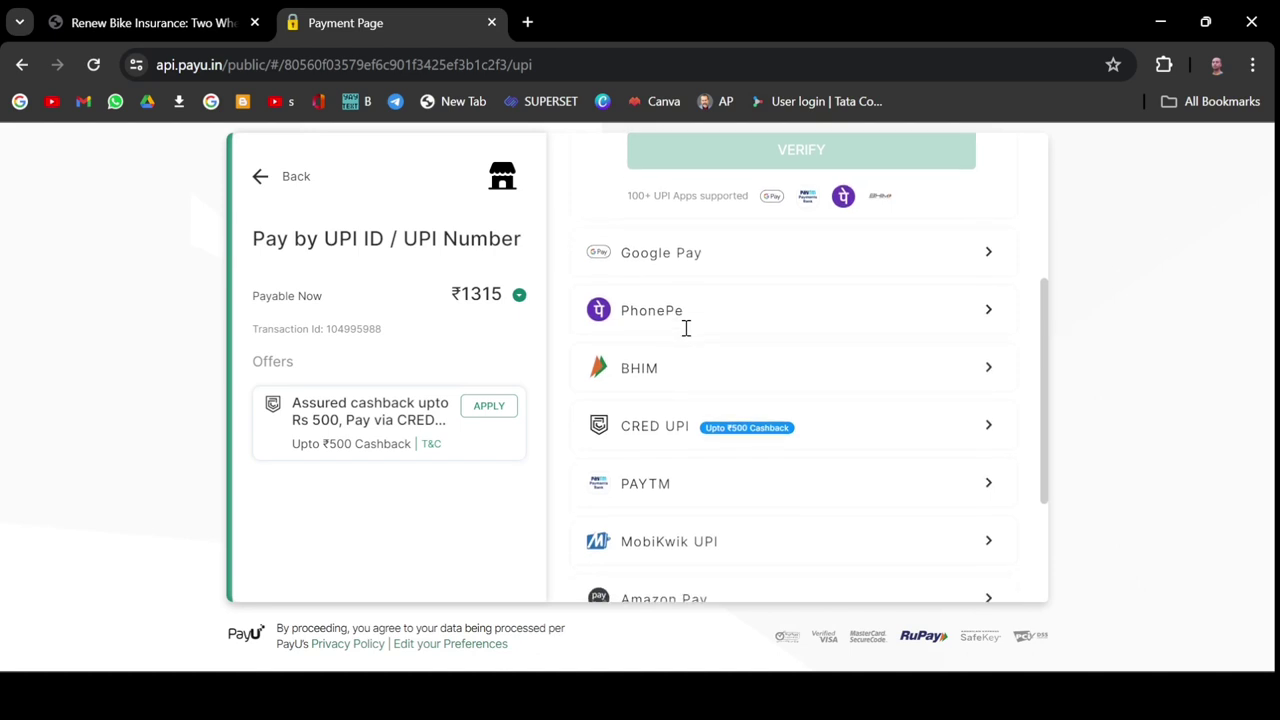
scroll(686, 335, "up", 1)
scroll(686, 335, "down", 2)
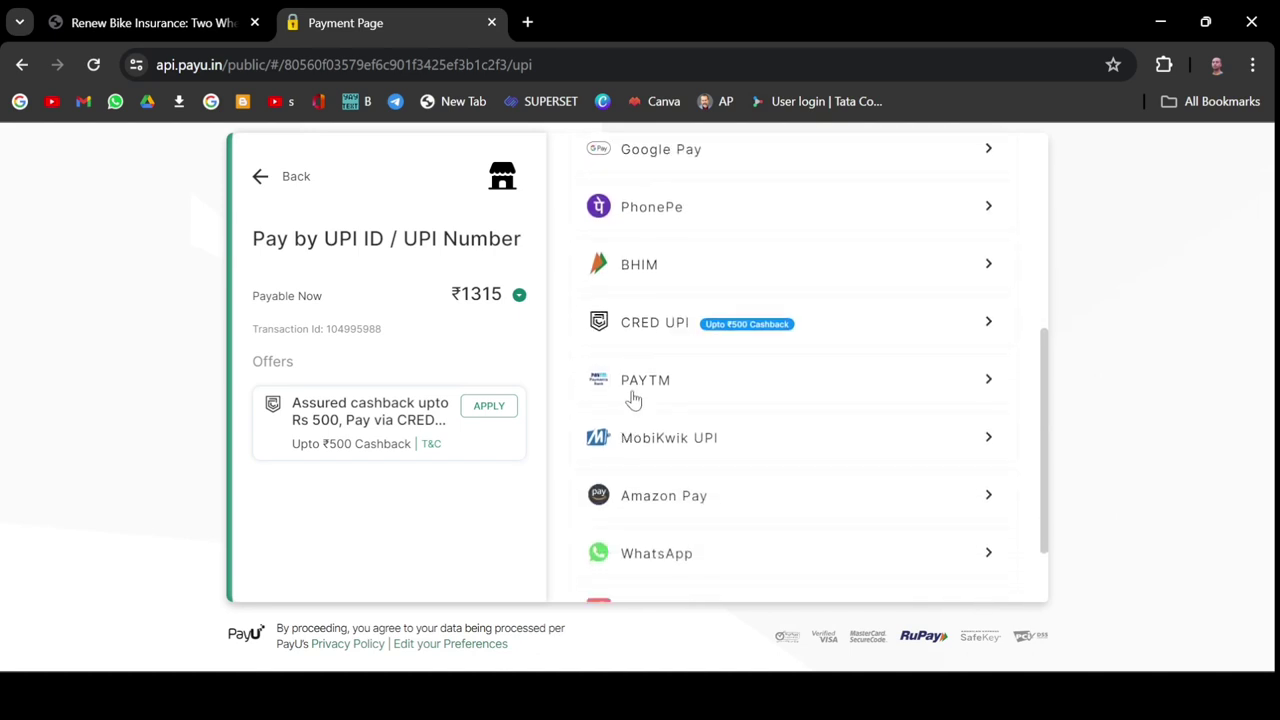
scroll(633, 400, "down", 1)
scroll(633, 400, "up", 5)
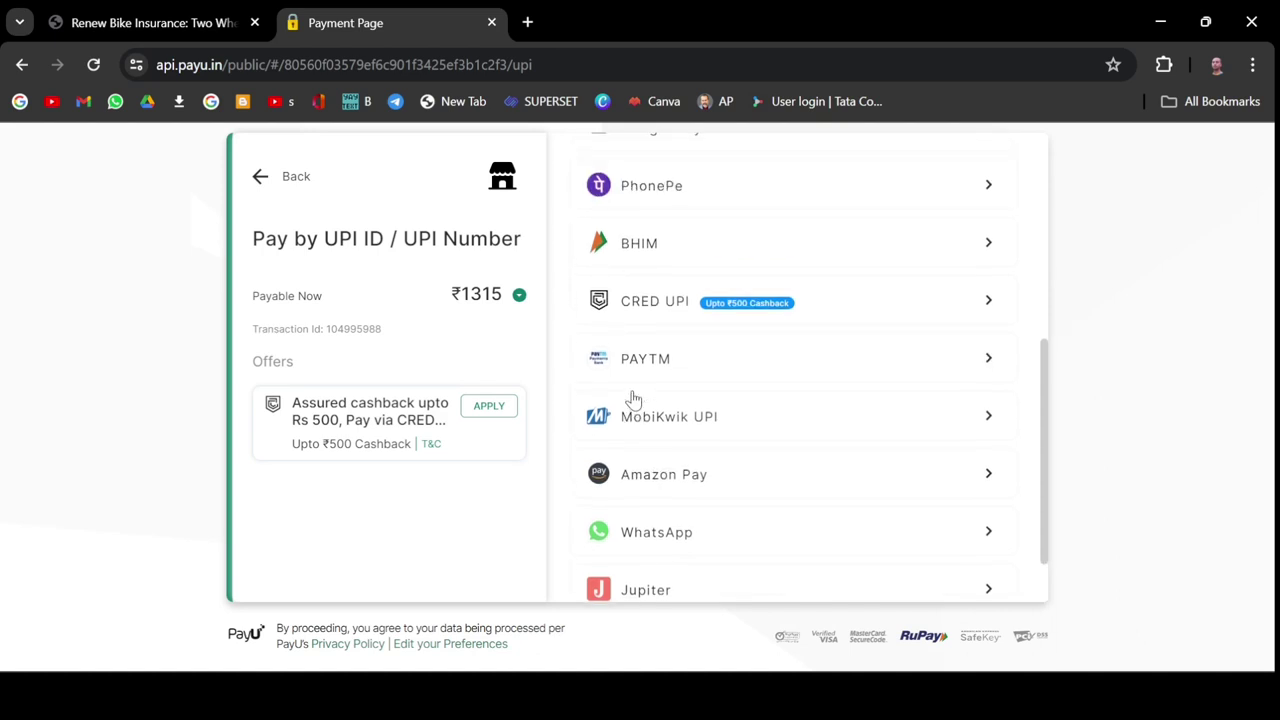
scroll(633, 400, "down", 1)
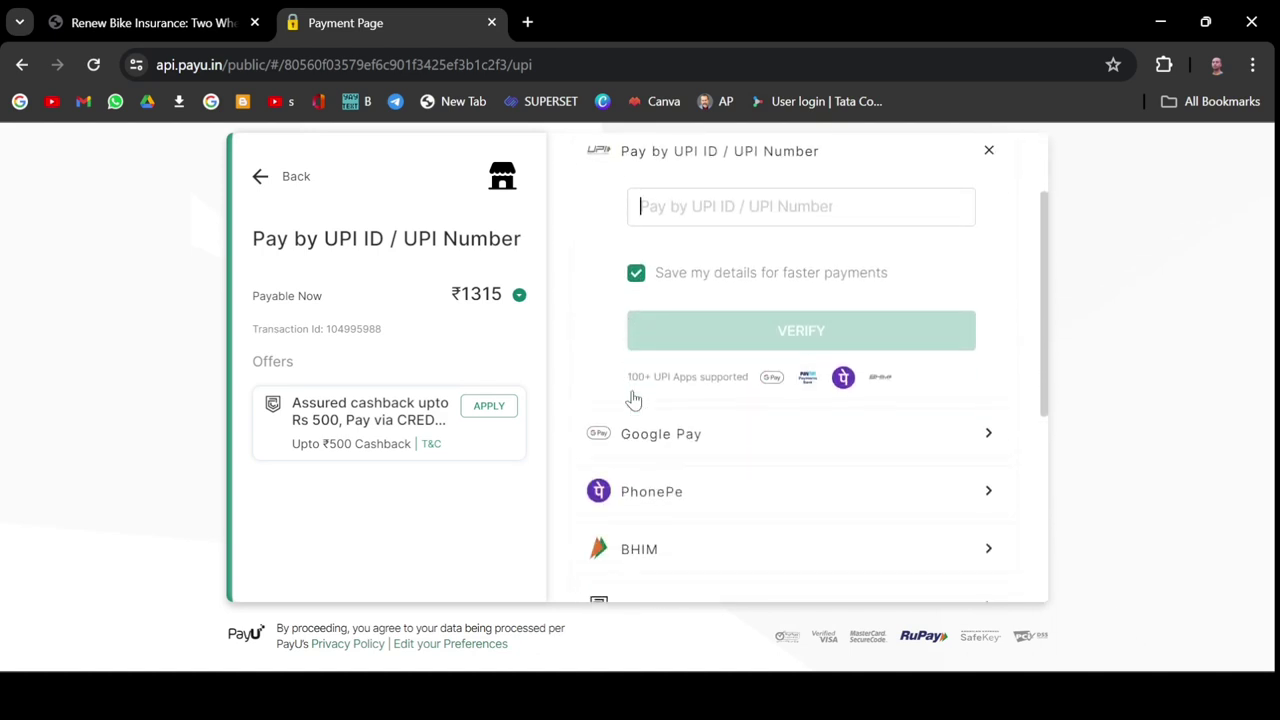
left_click(660, 440)
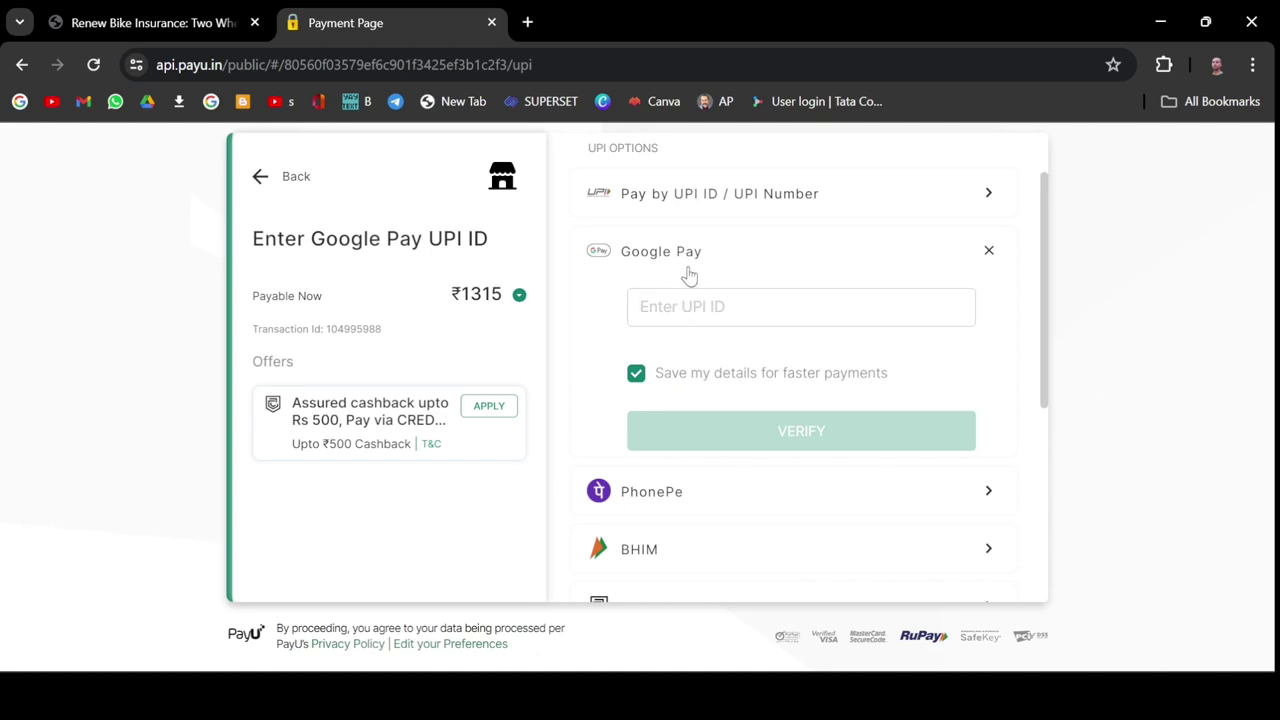
left_click(672, 198)
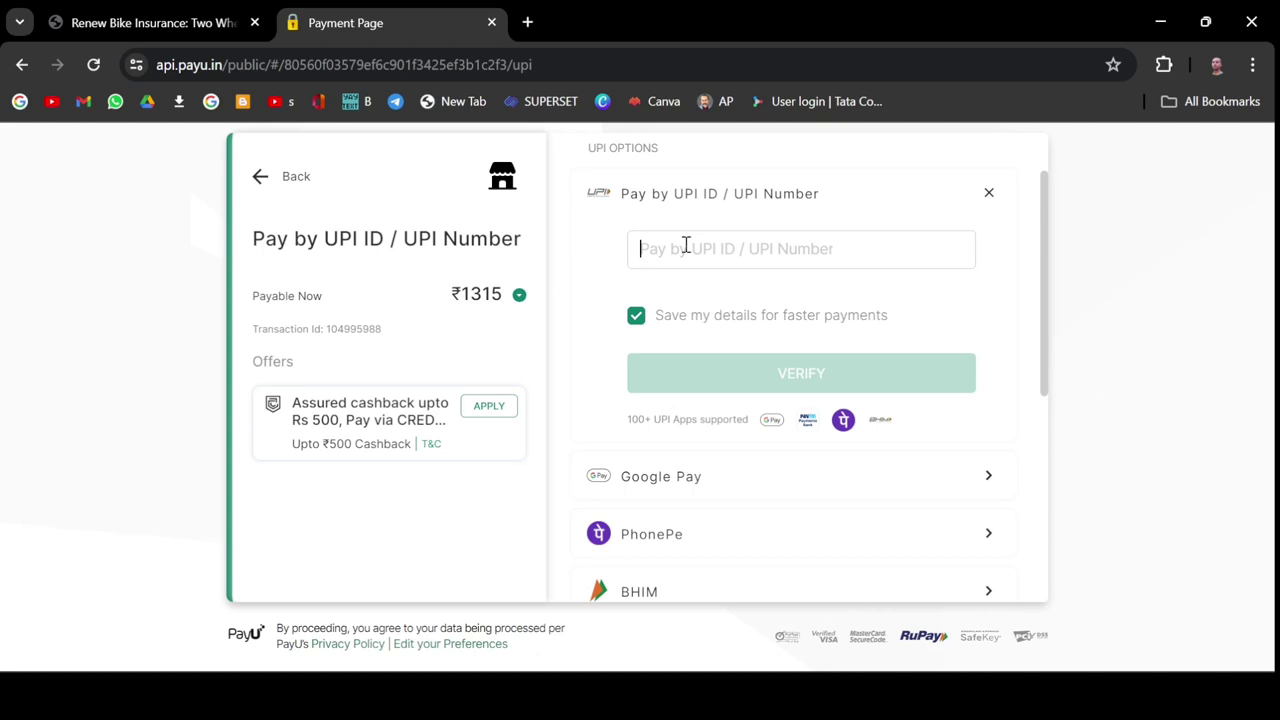
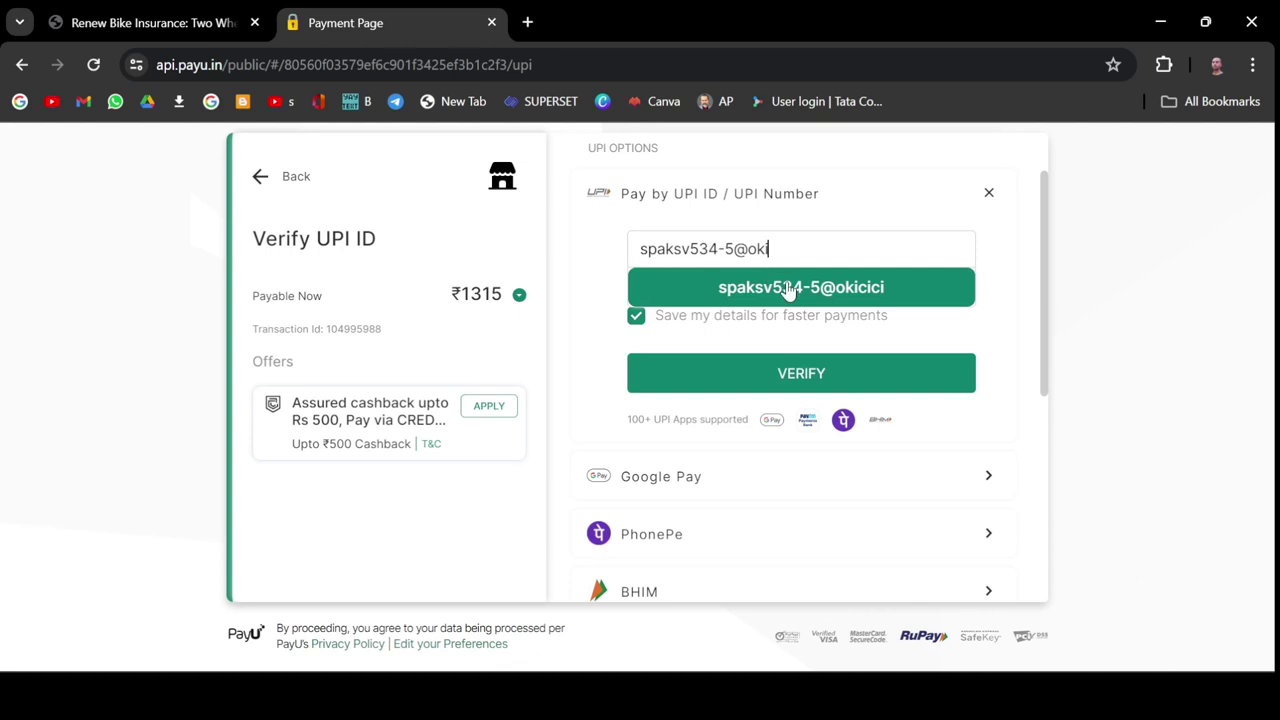
left_click(788, 288)
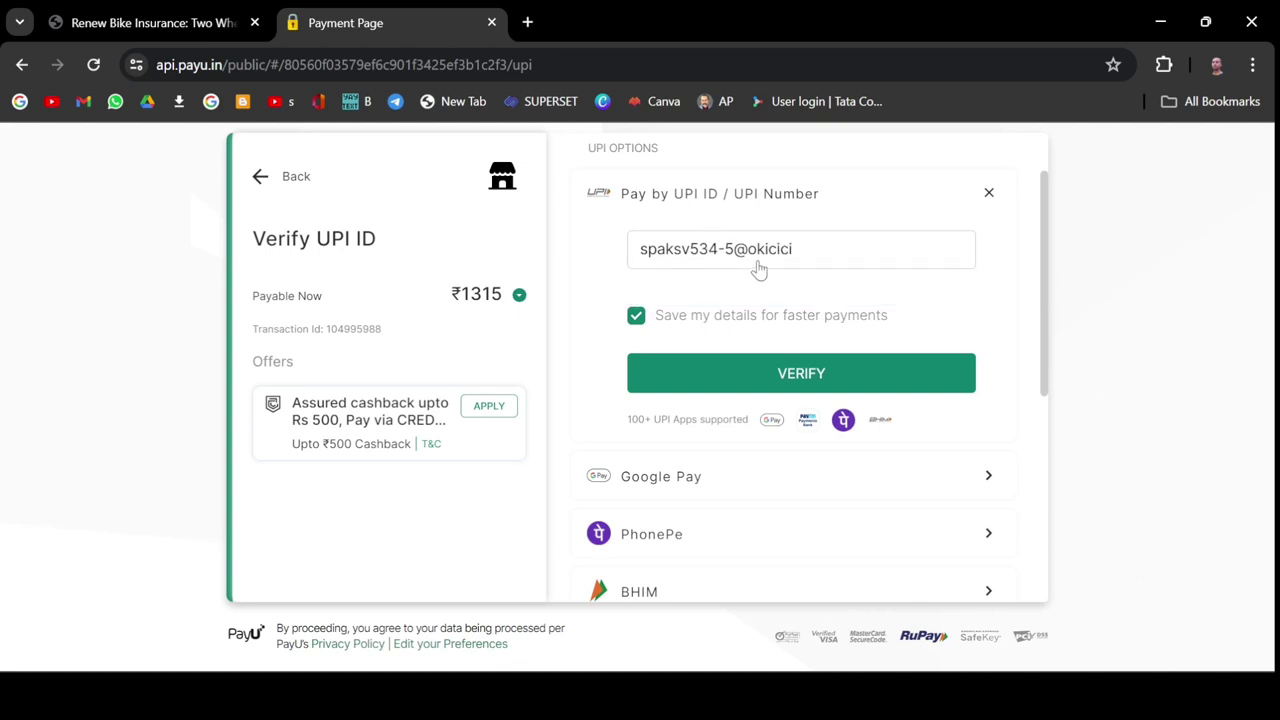
left_click(637, 322)
left_click(742, 374)
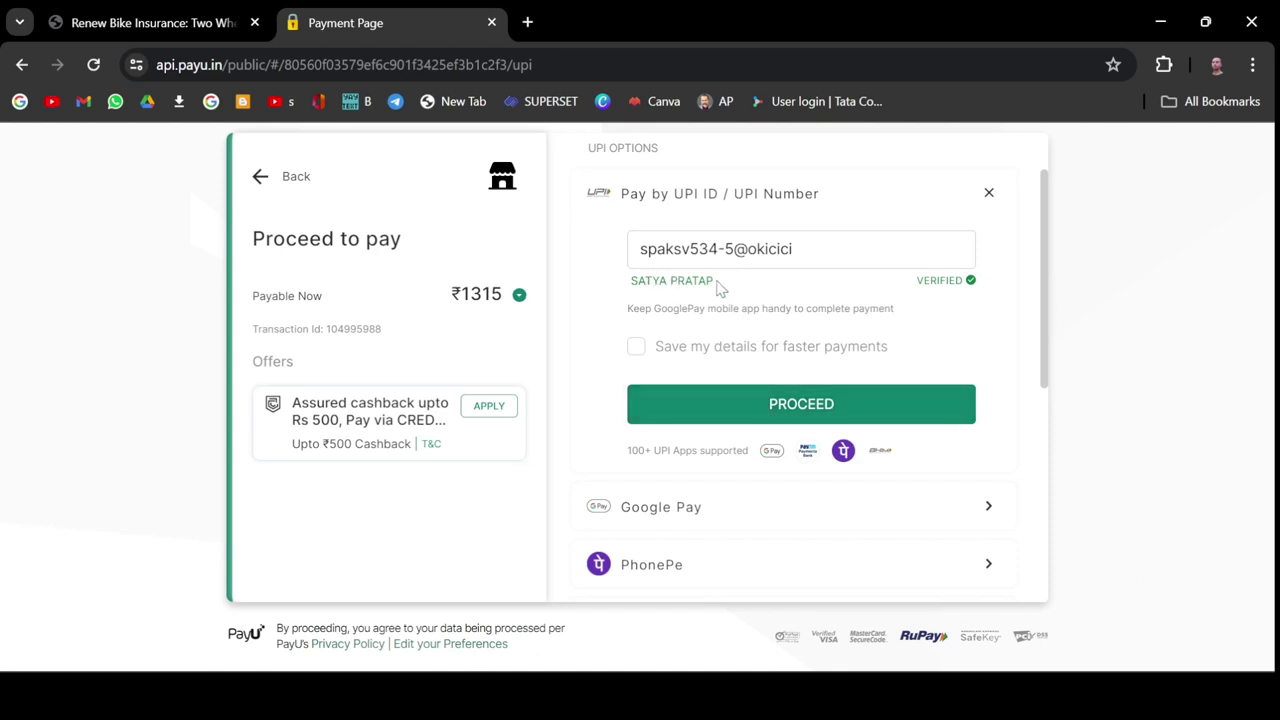
Complete the ₹1315 UPI payment and review the Congratulations page for the Honda Activa policy.
left_click(714, 405)
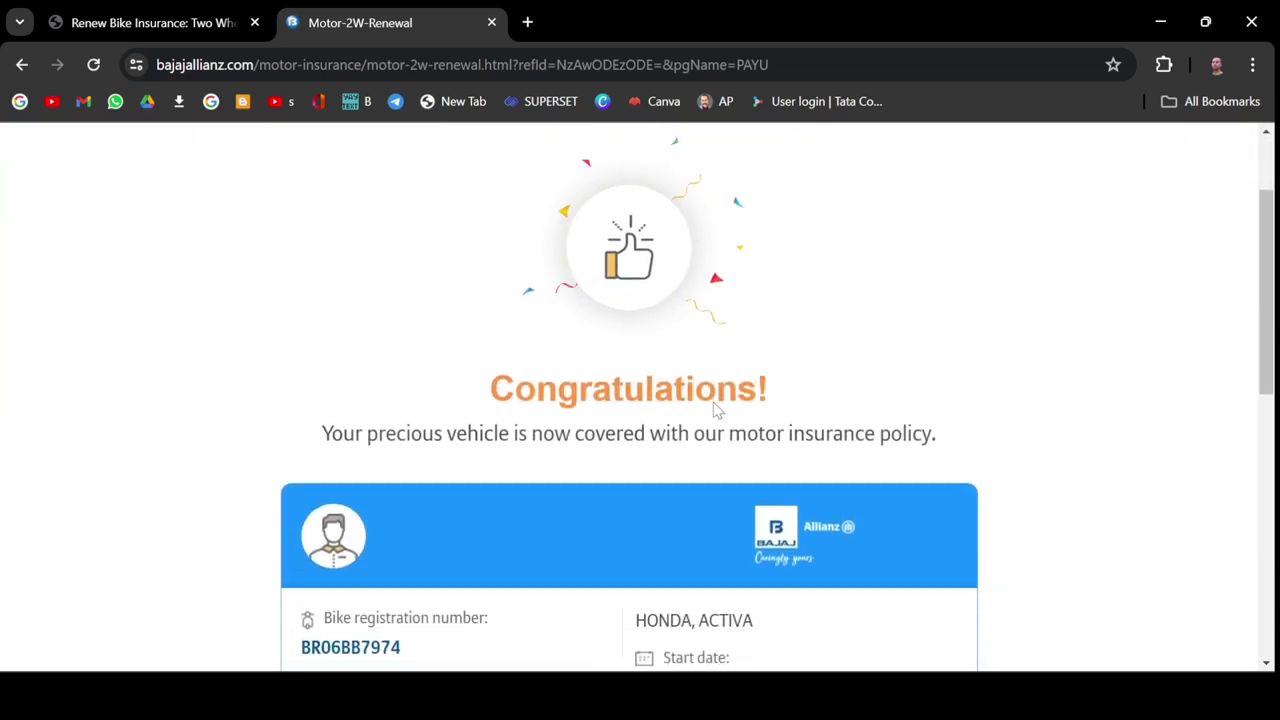
scroll(716, 408, "down", 3)
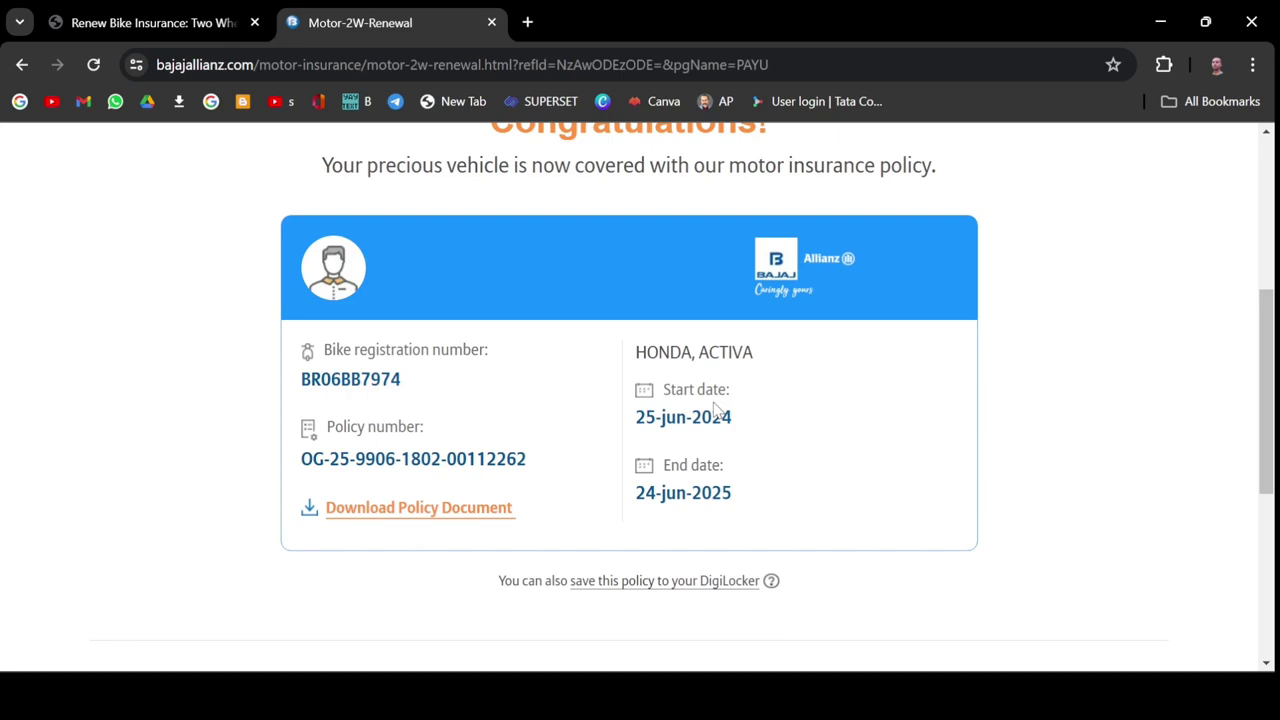
scroll(716, 408, "down", 1)
scroll(716, 408, "up", 1)
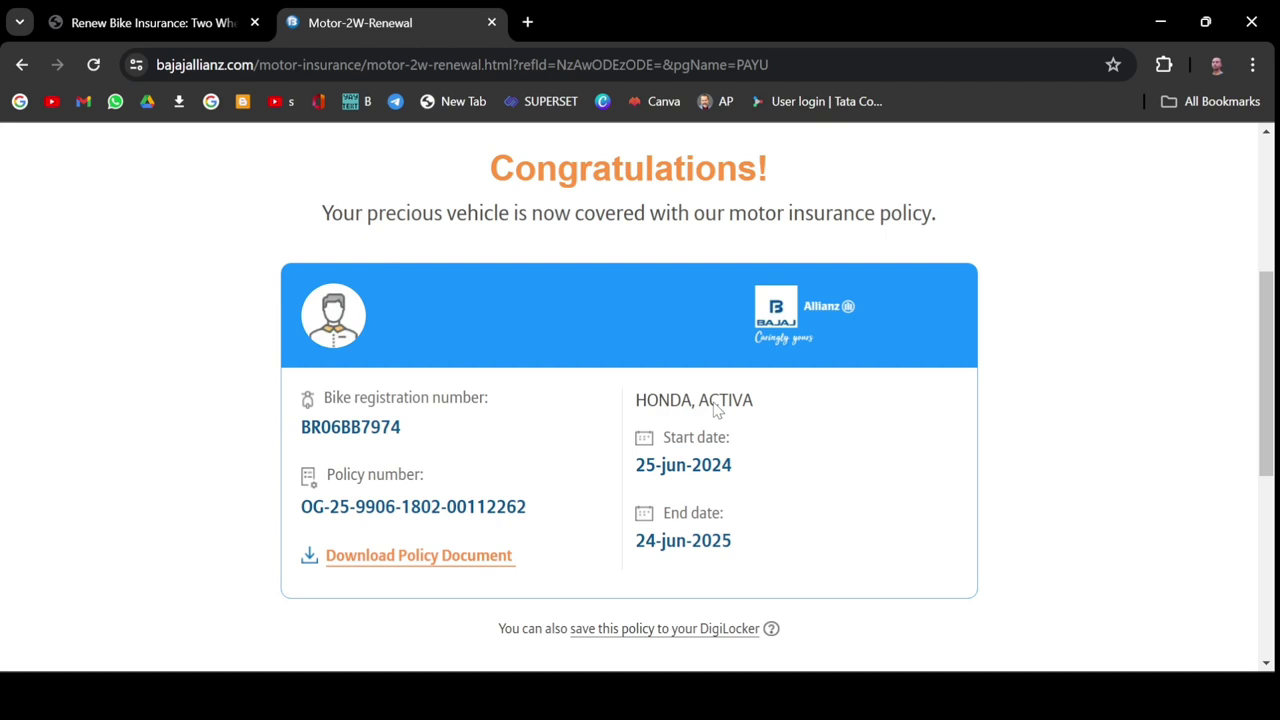
Download the policy document and dismiss the download message.
scroll(716, 408, "down", 1)
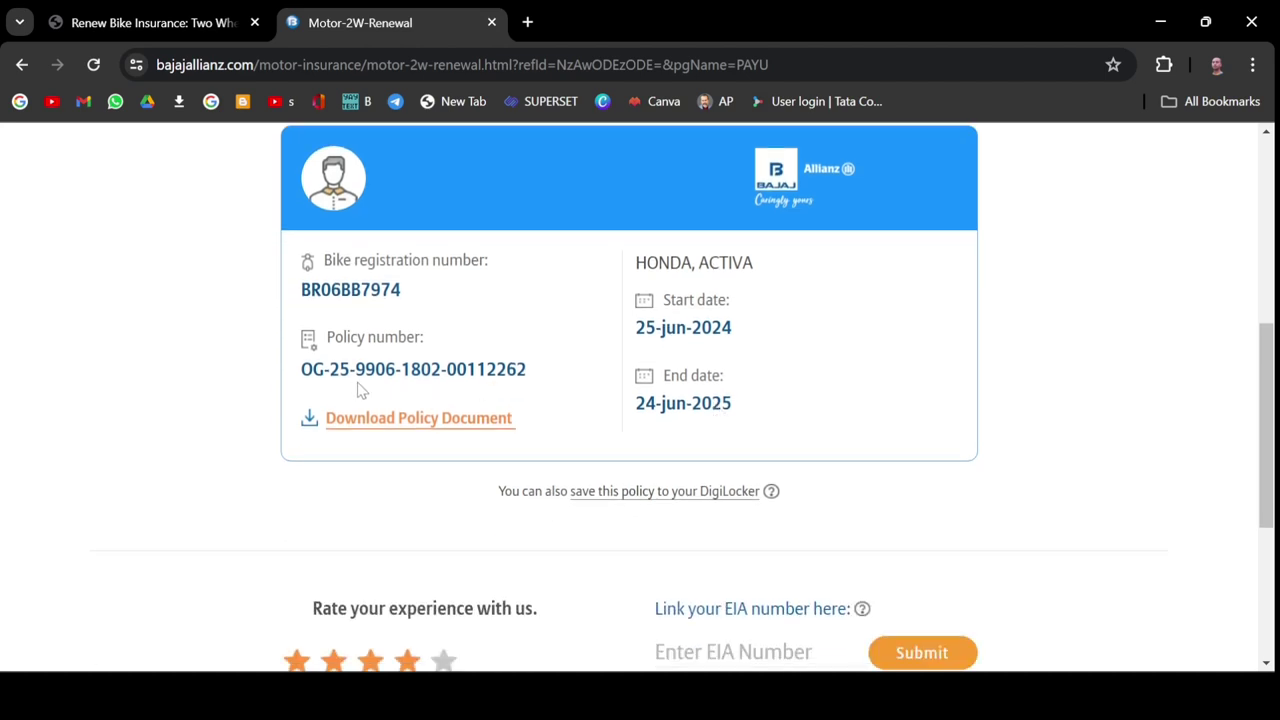
left_click(373, 430)
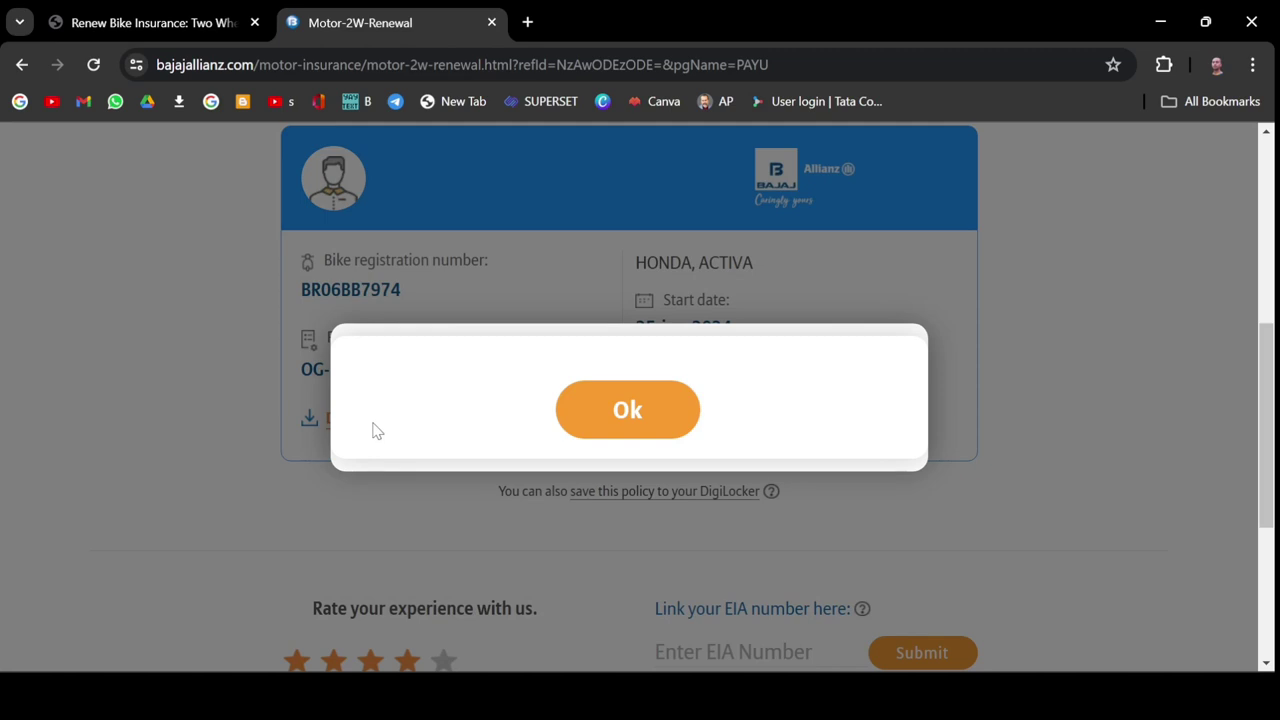
left_click(628, 411)
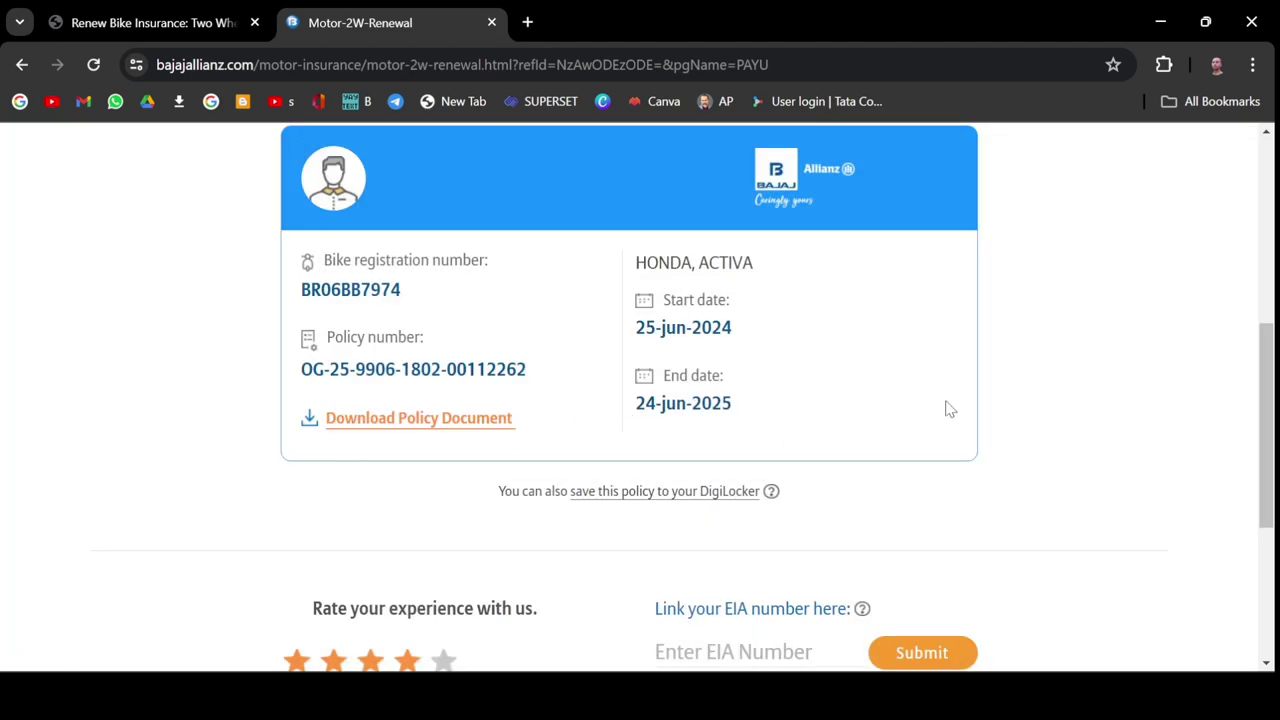
View Chrome's download history in a new tab, then return to the policy confirmation page.
left_click(527, 20)
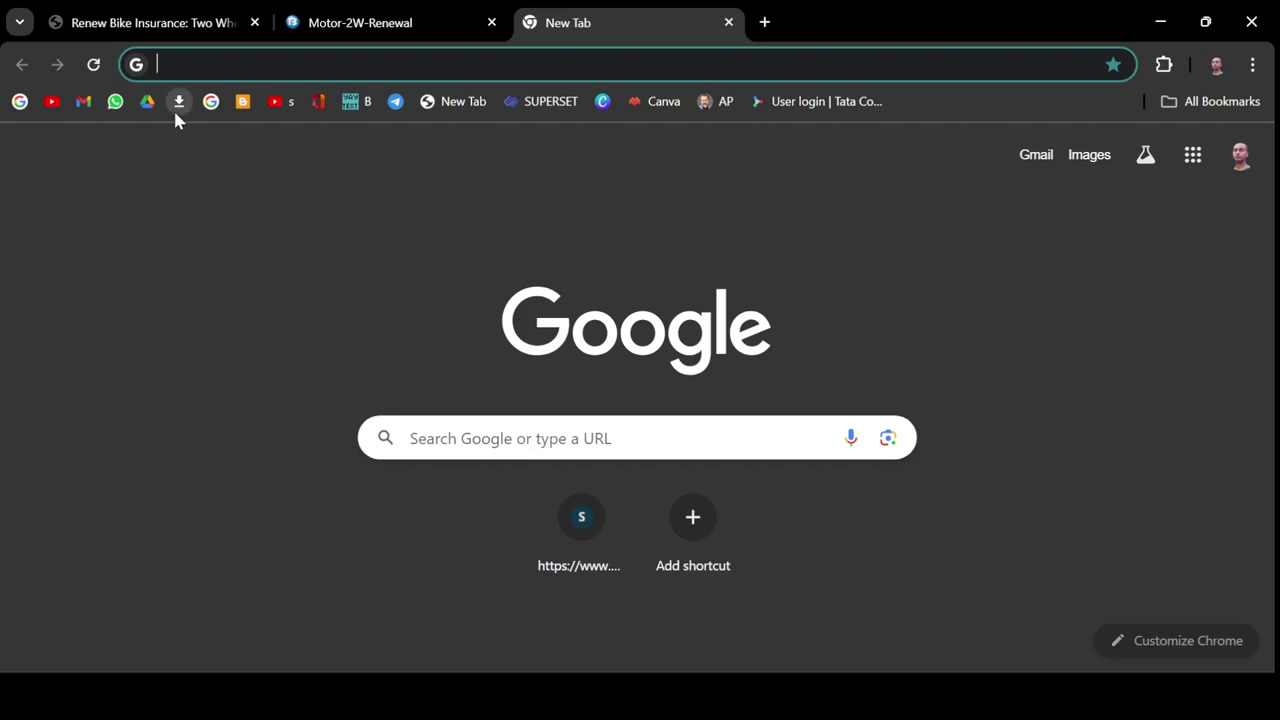
left_click(176, 108)
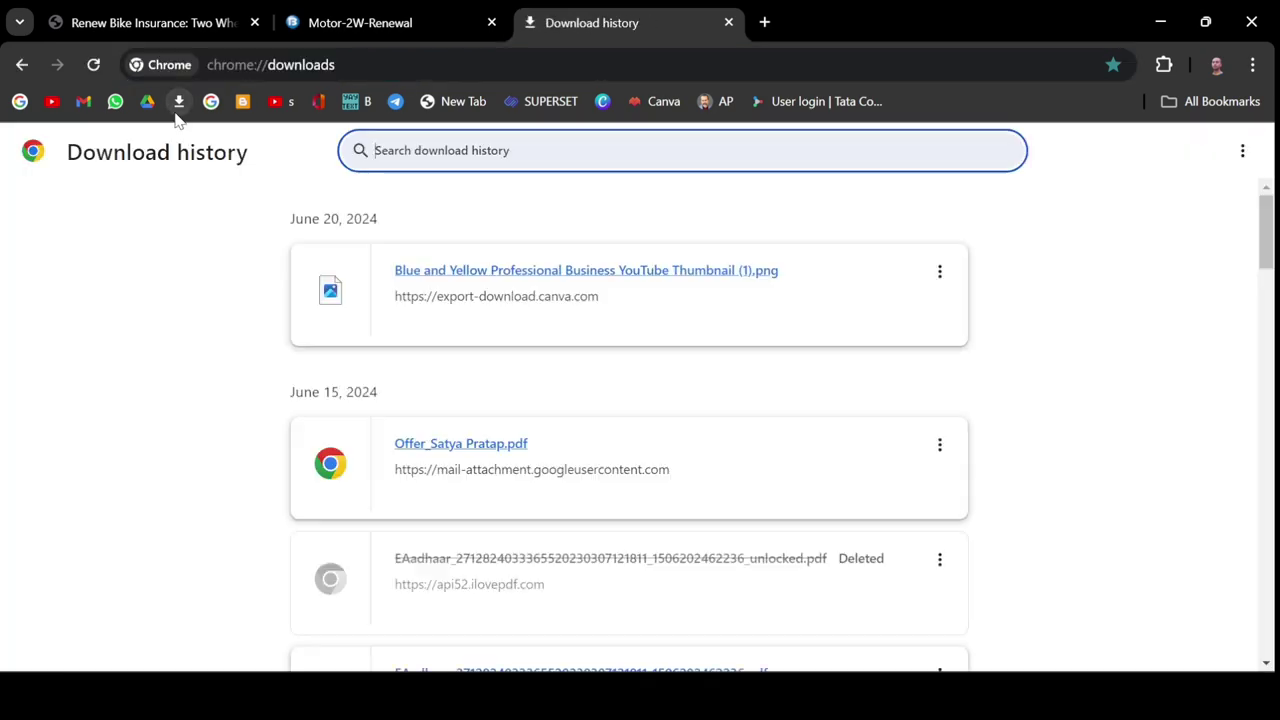
left_click(350, 23)
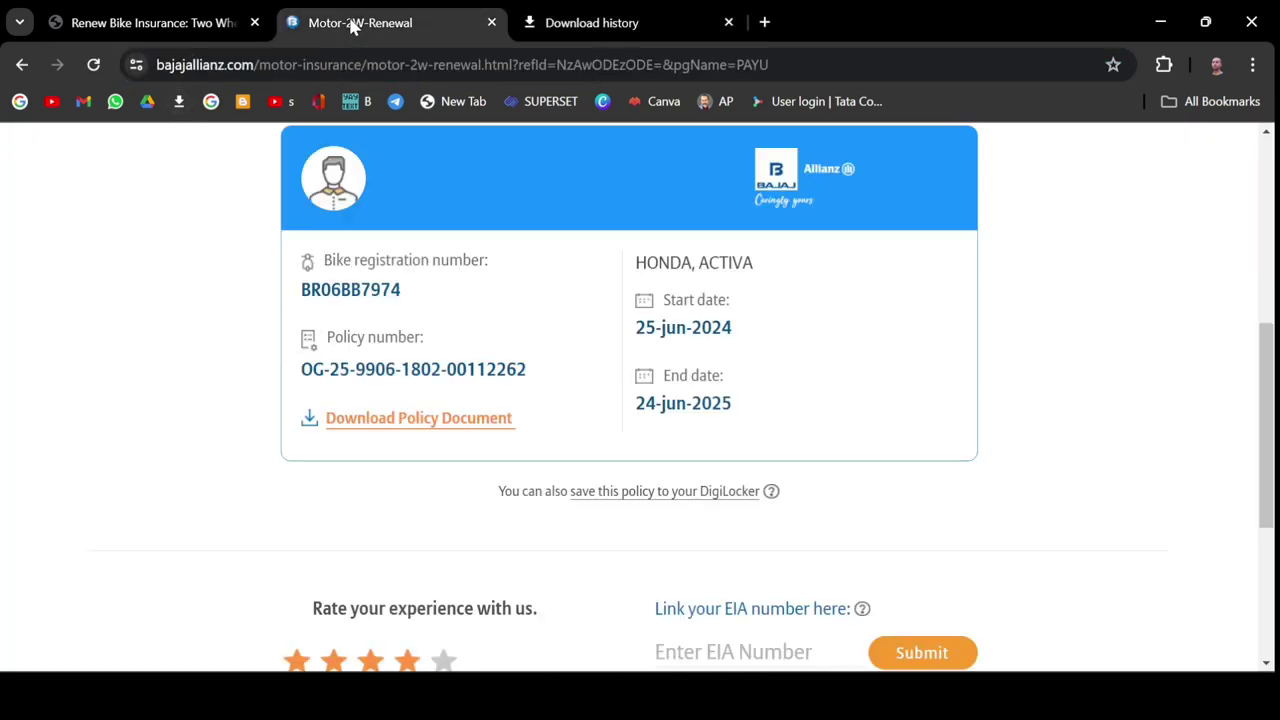
Request the policy document download again, dismiss the message, and bring up the browser profile list.
left_click(351, 420)
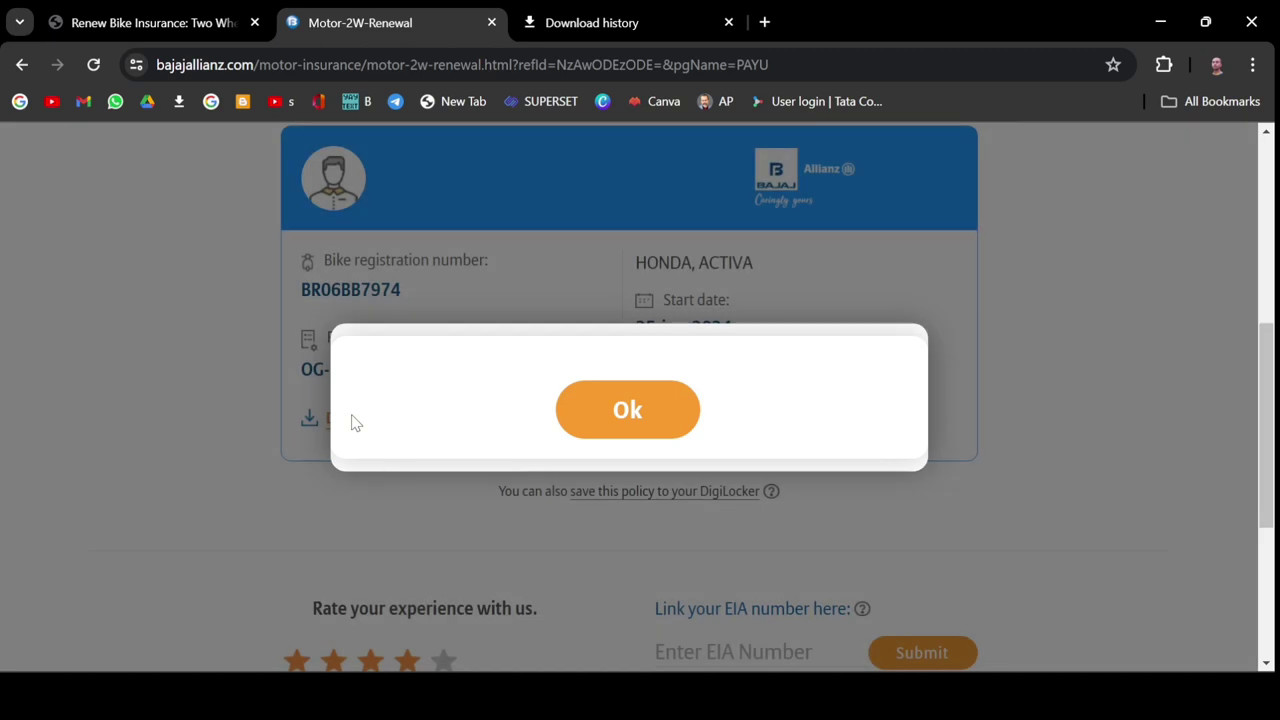
scroll(520, 413, "up", 2)
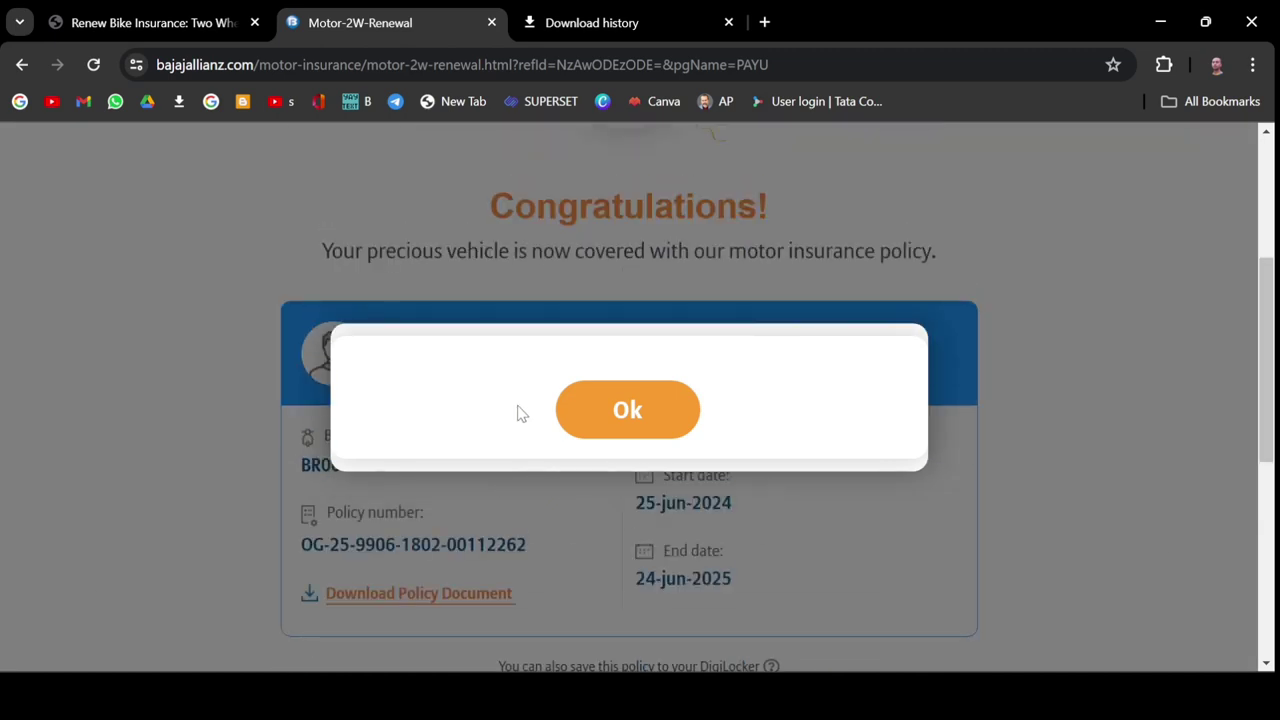
left_click(662, 436)
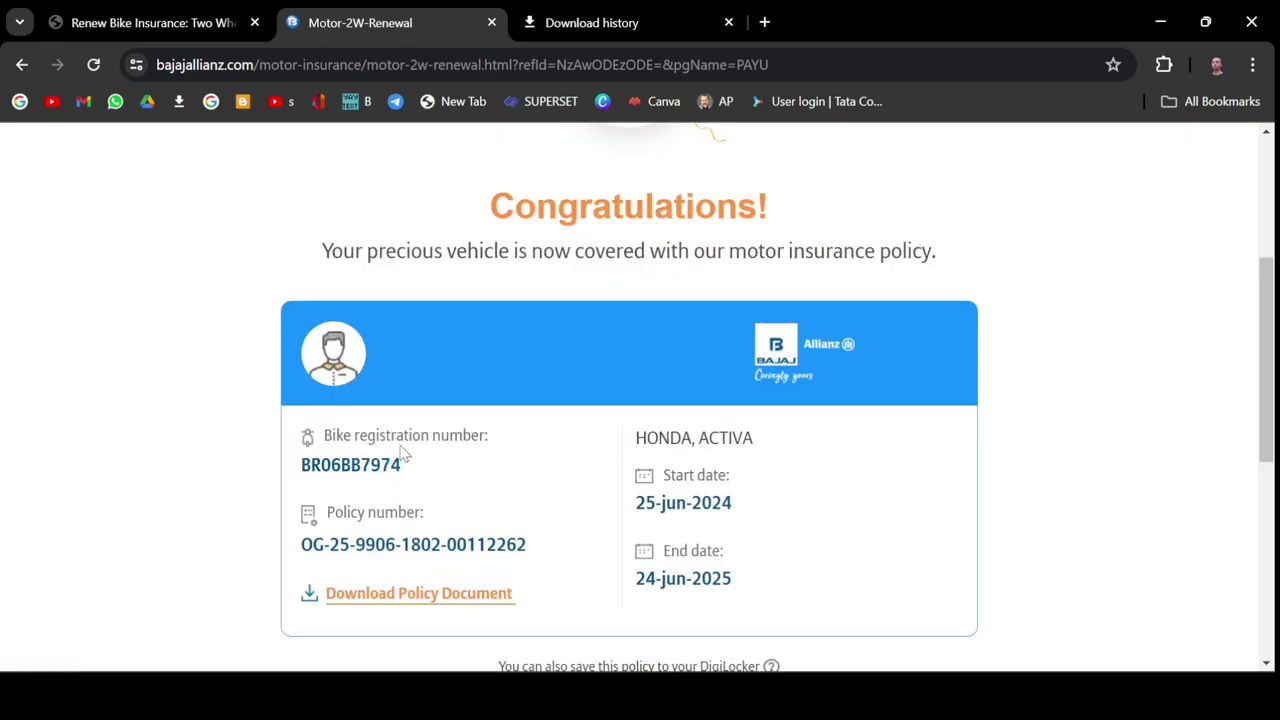
scroll(400, 452, "down", 3)
scroll(400, 452, "down", 2)
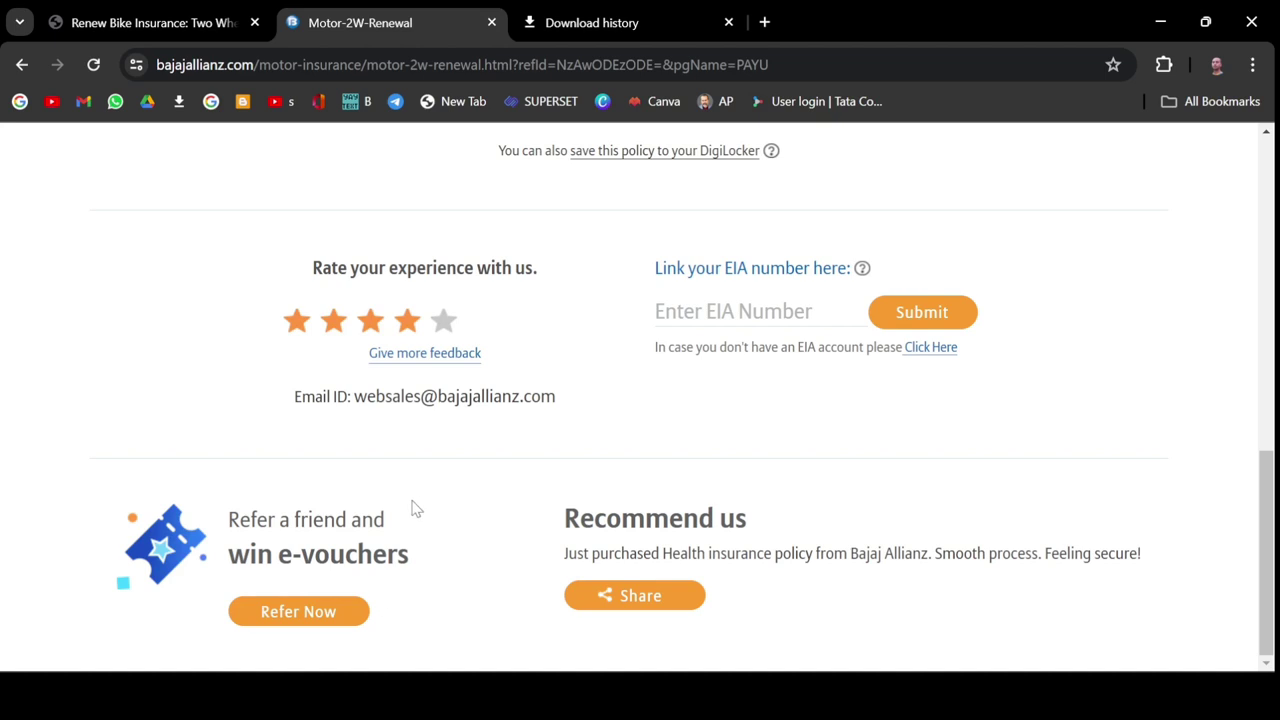
left_click(1214, 70)
Open Gmail in the other Chrome profile's window, refresh the inbox, then return to the Bajaj Allianz window.
left_click(990, 475)
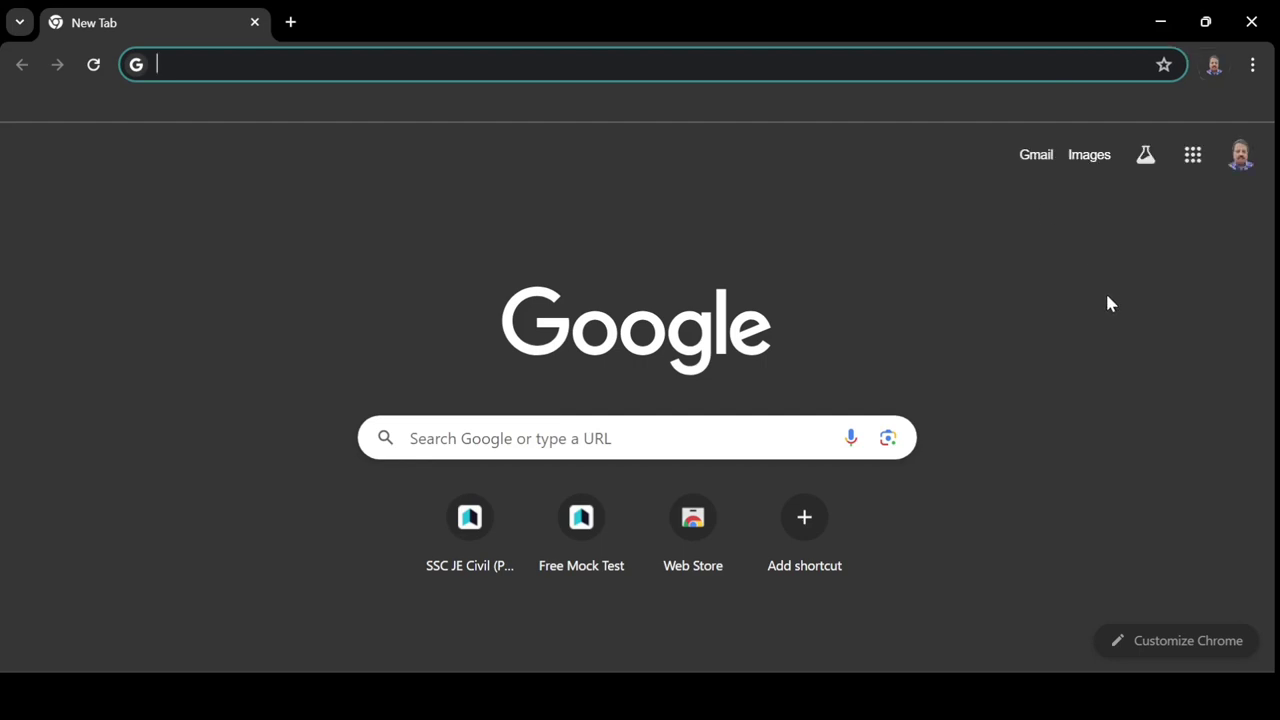
left_click(1036, 157)
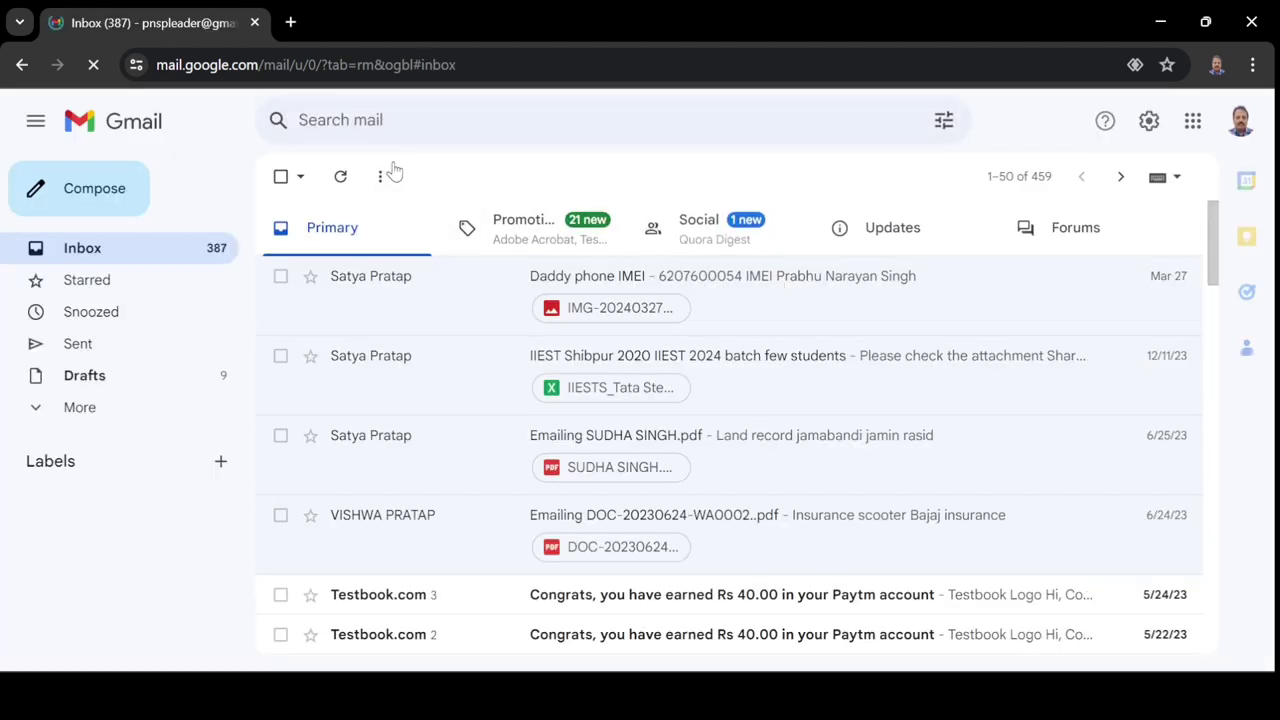
left_click(342, 177)
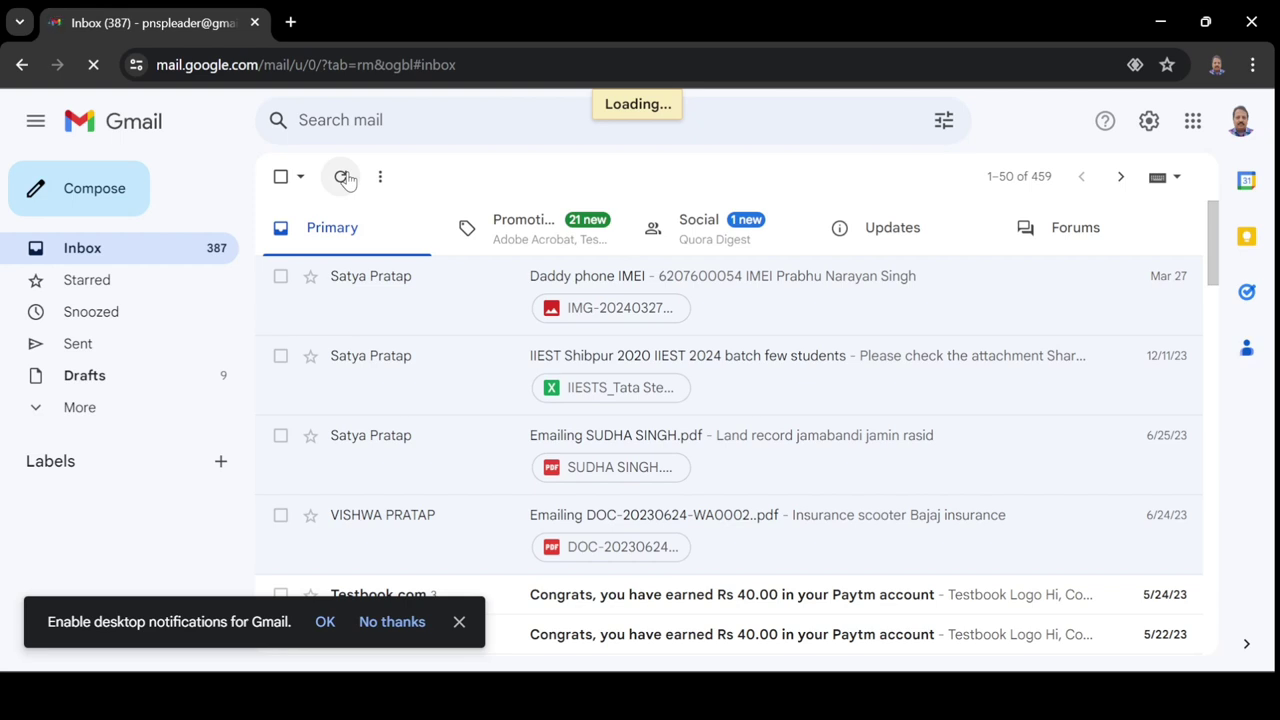
mouse_move(387, 700)
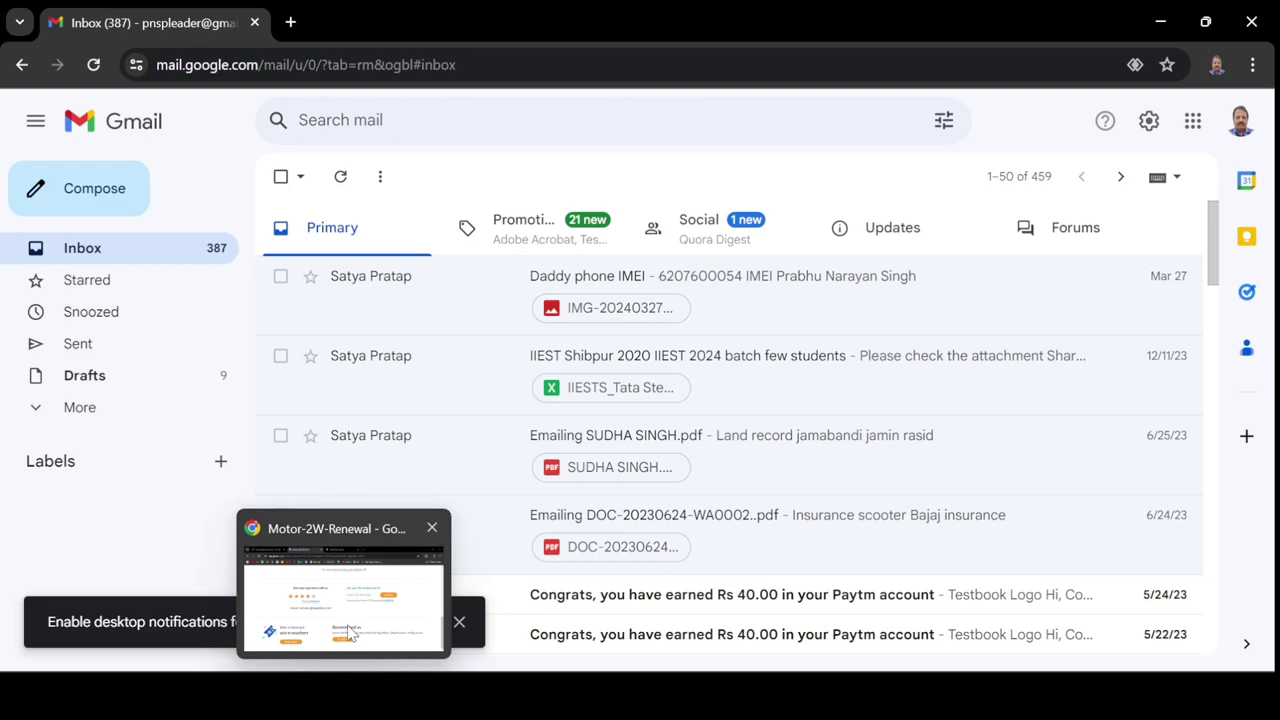
left_click(355, 632)
Request the policy document PDF download once more from the Congratulations policy card.
scroll(486, 443, "up", 5)
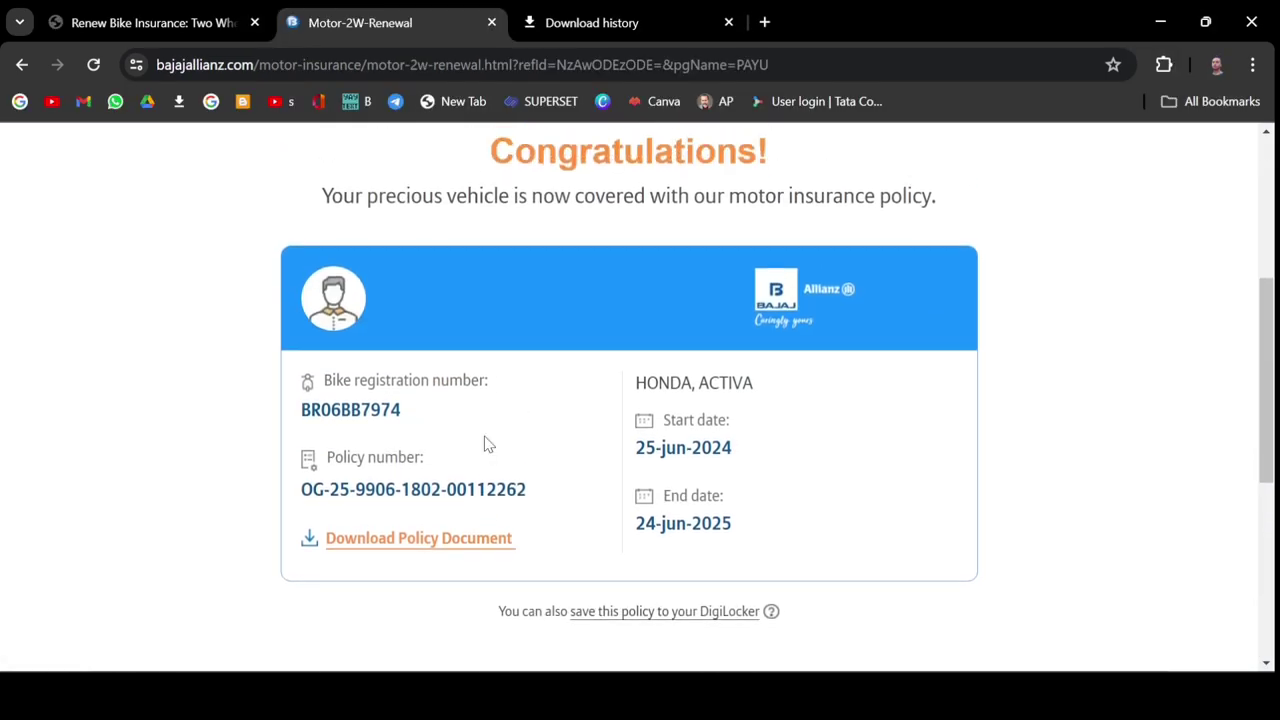
scroll(443, 466, "down", 2)
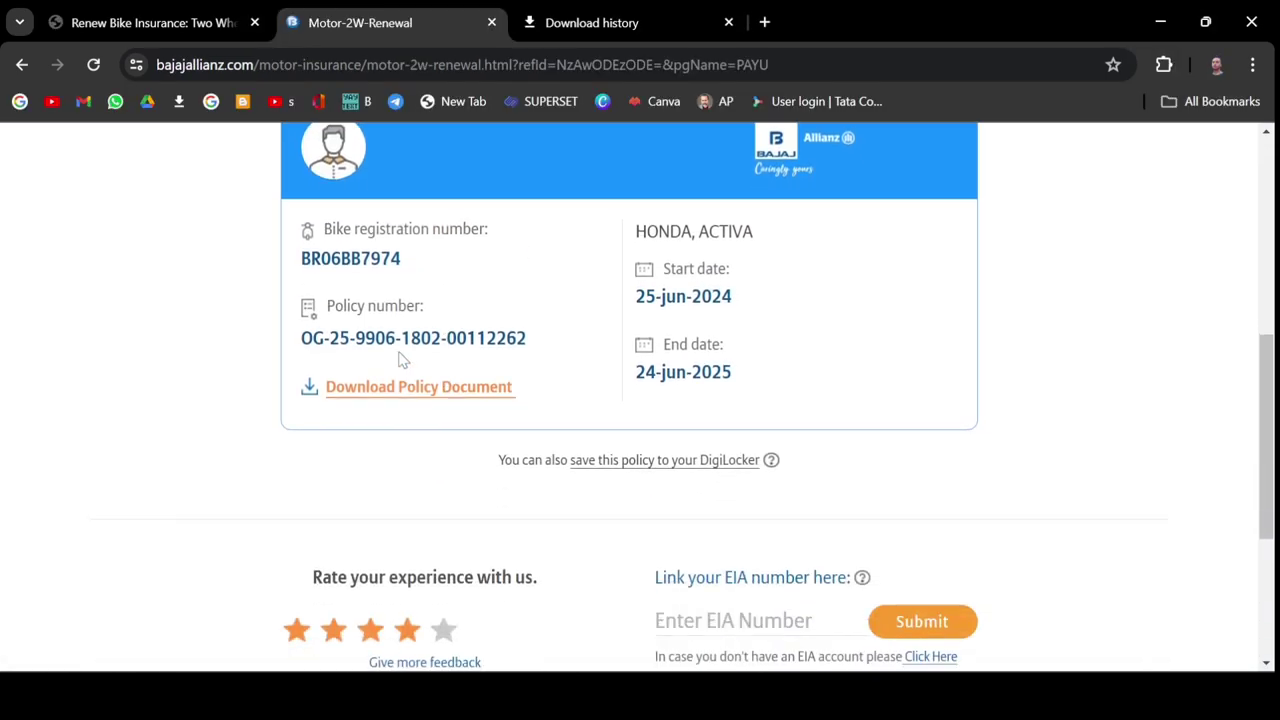
left_click(400, 388)
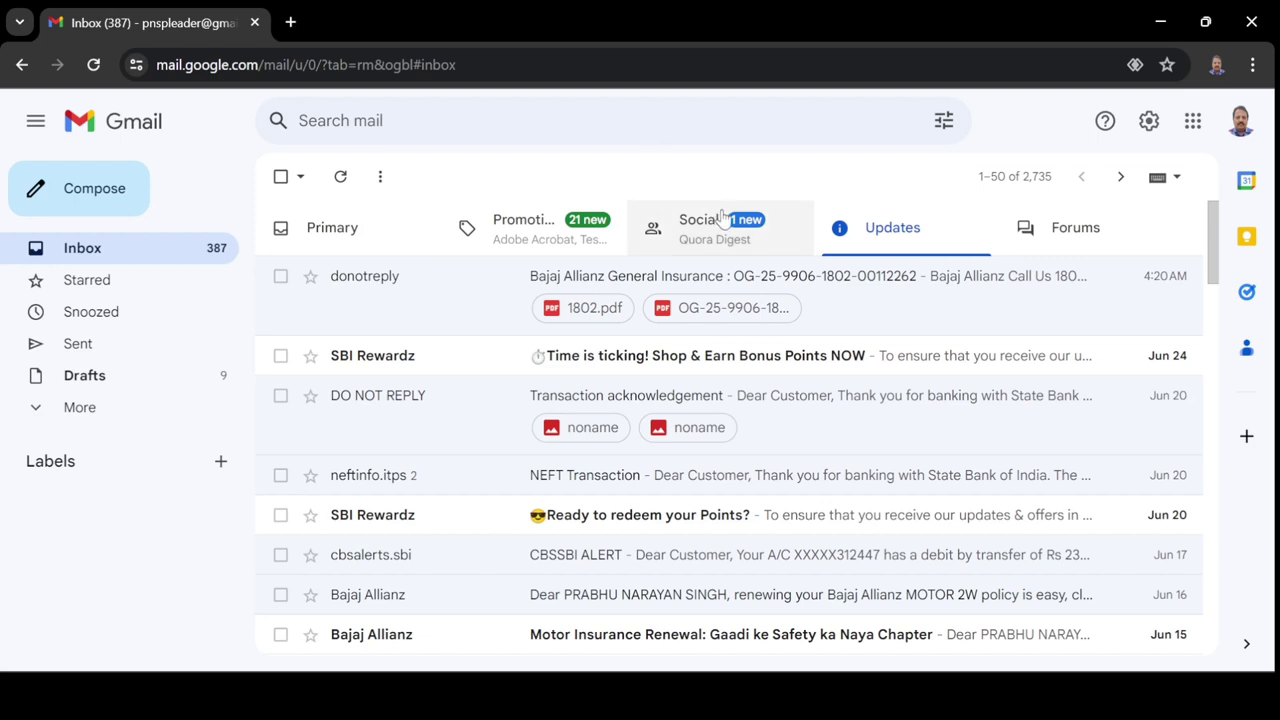
Open the Bajaj Allianz policy email and inspect its sender, recipient and date details.
left_click(838, 289)
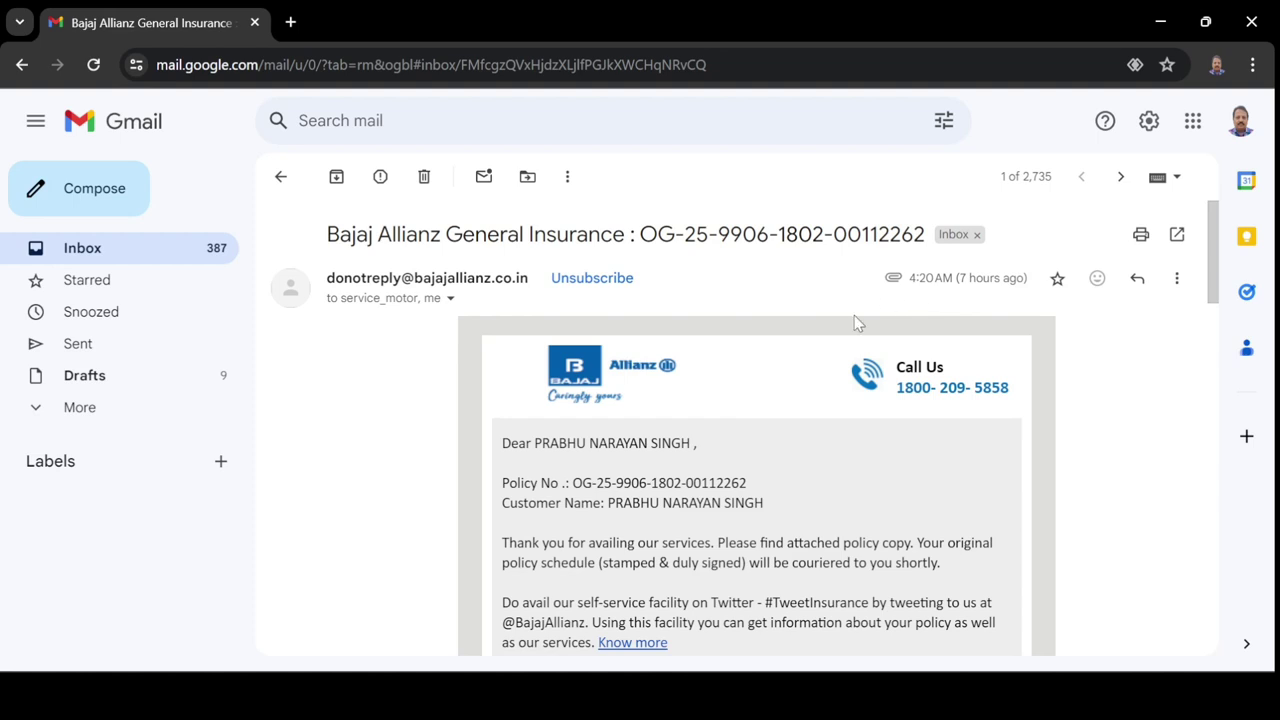
left_click(449, 299)
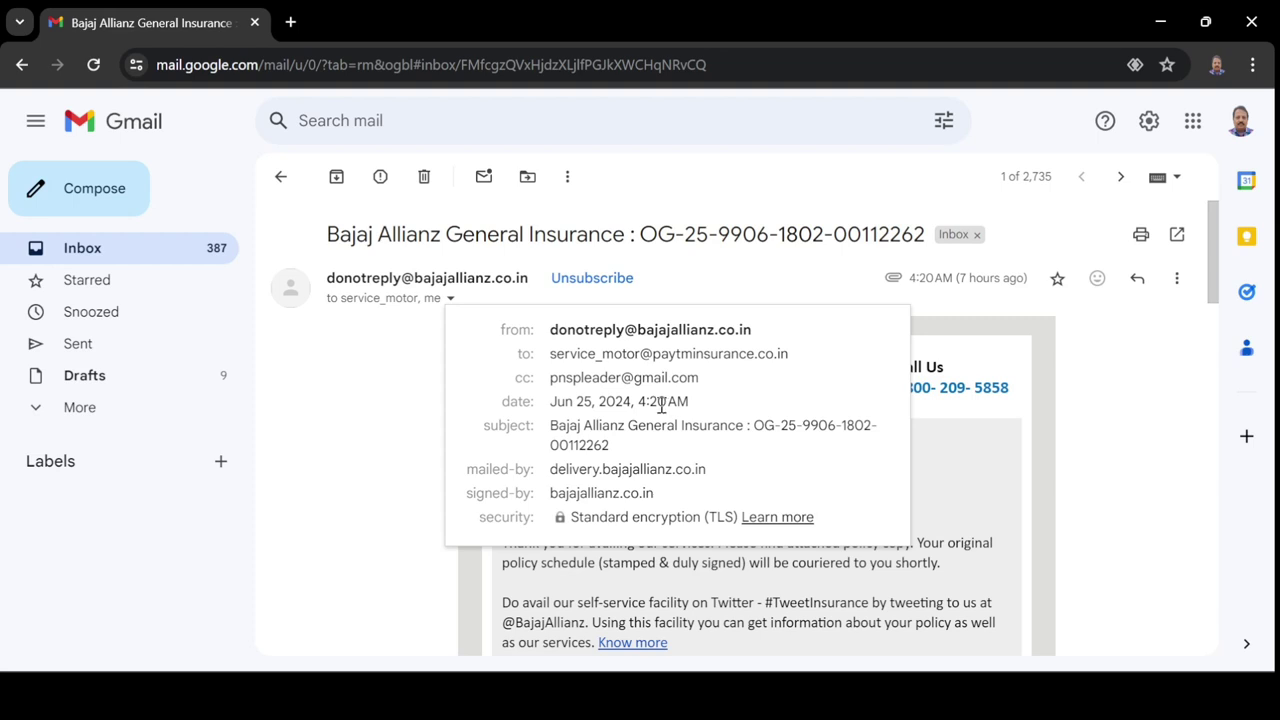
left_click_drag(691, 402, 596, 401)
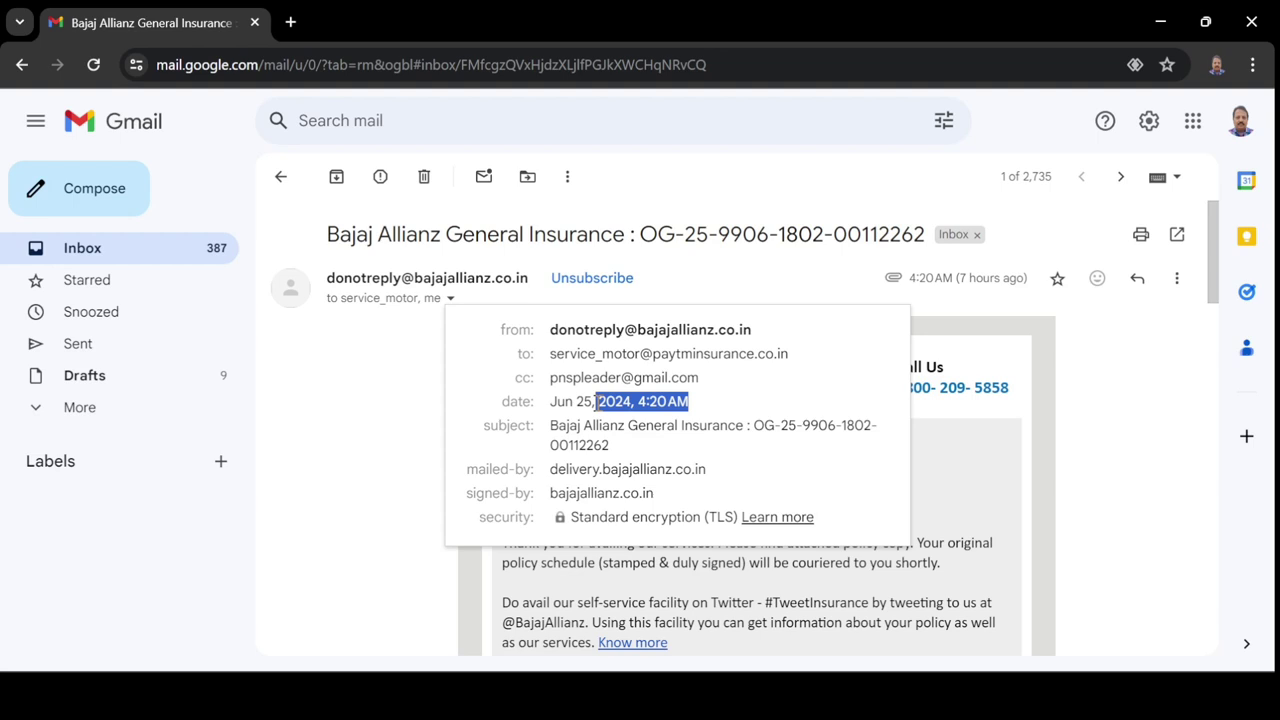
left_click(598, 402)
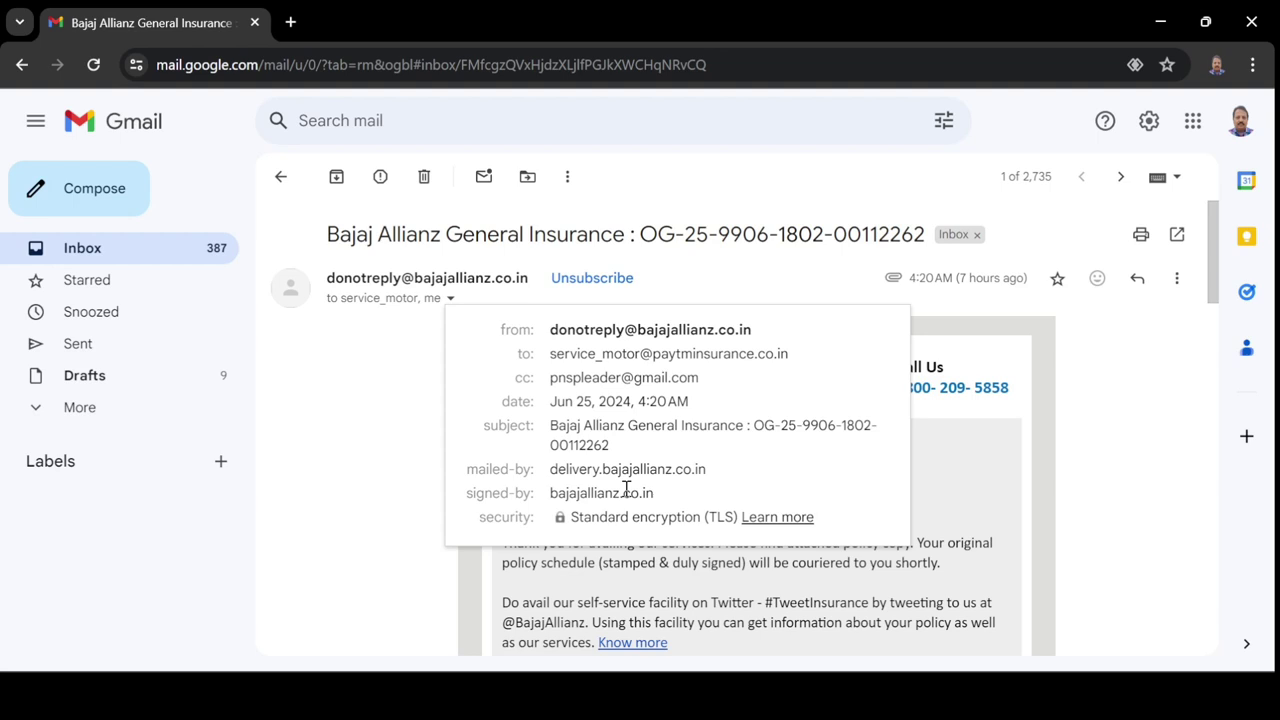
left_click(1030, 440)
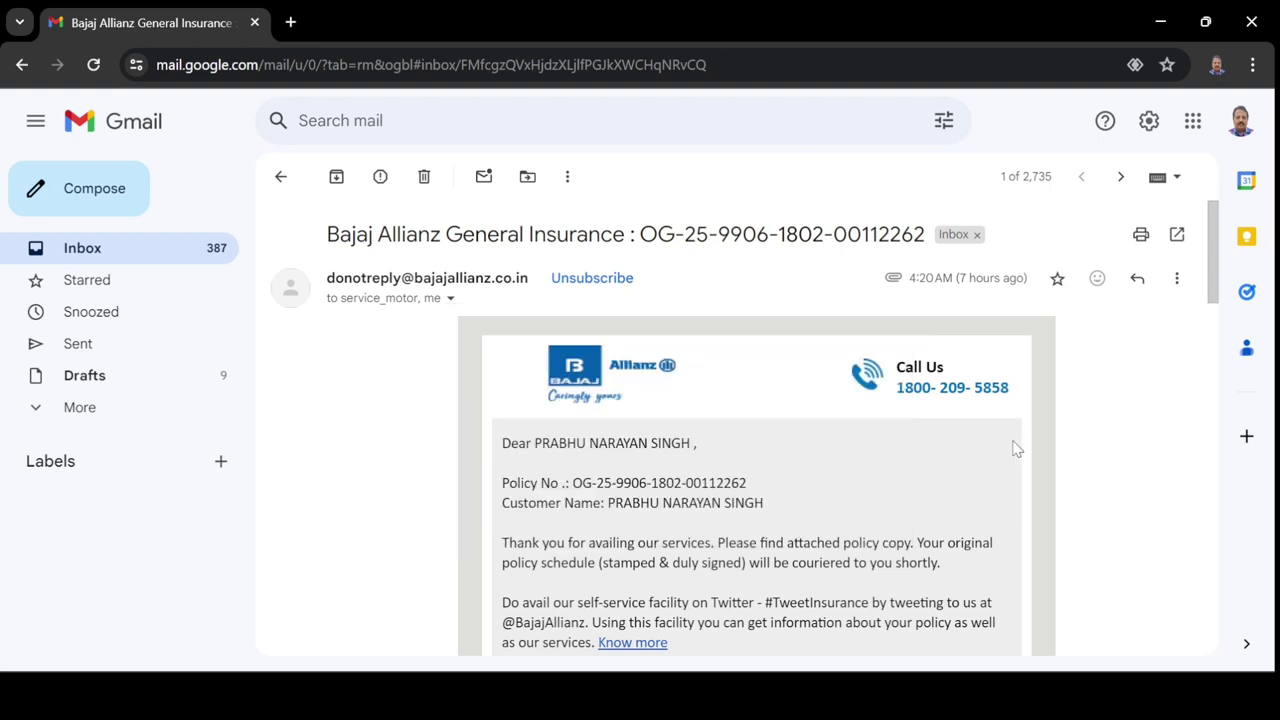
Scroll down to the email's two policy PDF attachments.
scroll(1016, 448, "down", 2)
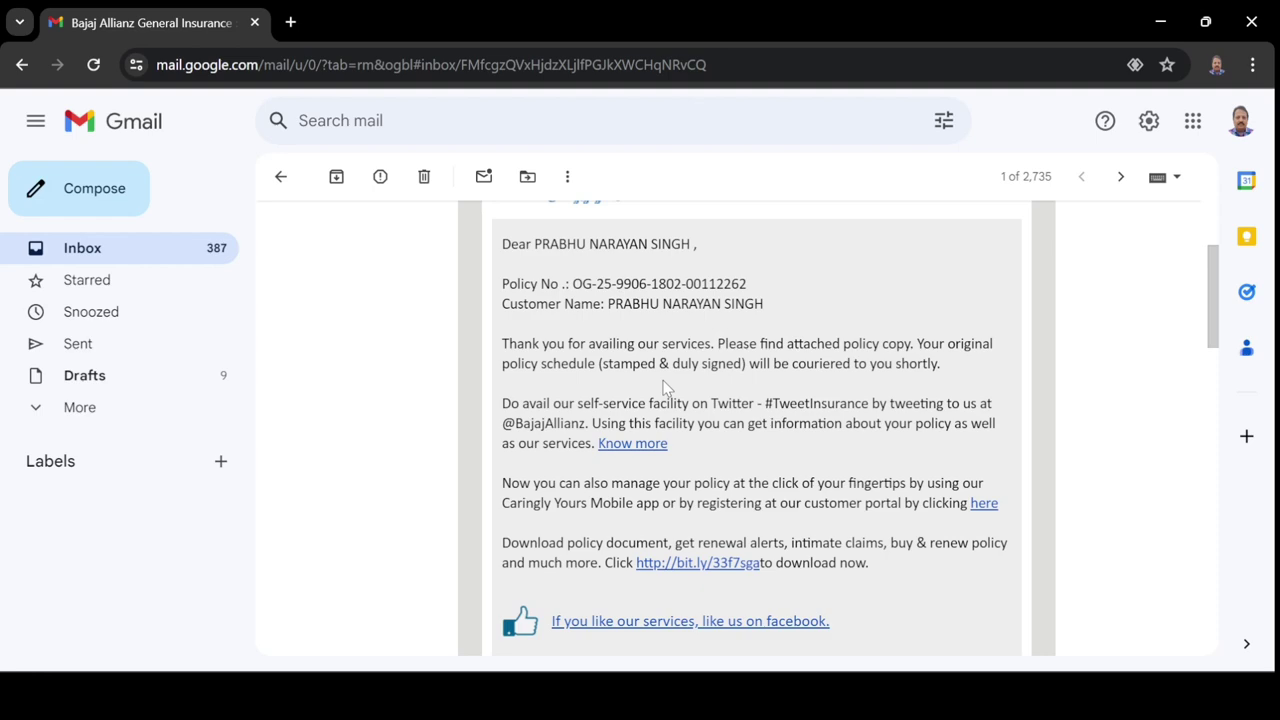
scroll(665, 387, "down", 15)
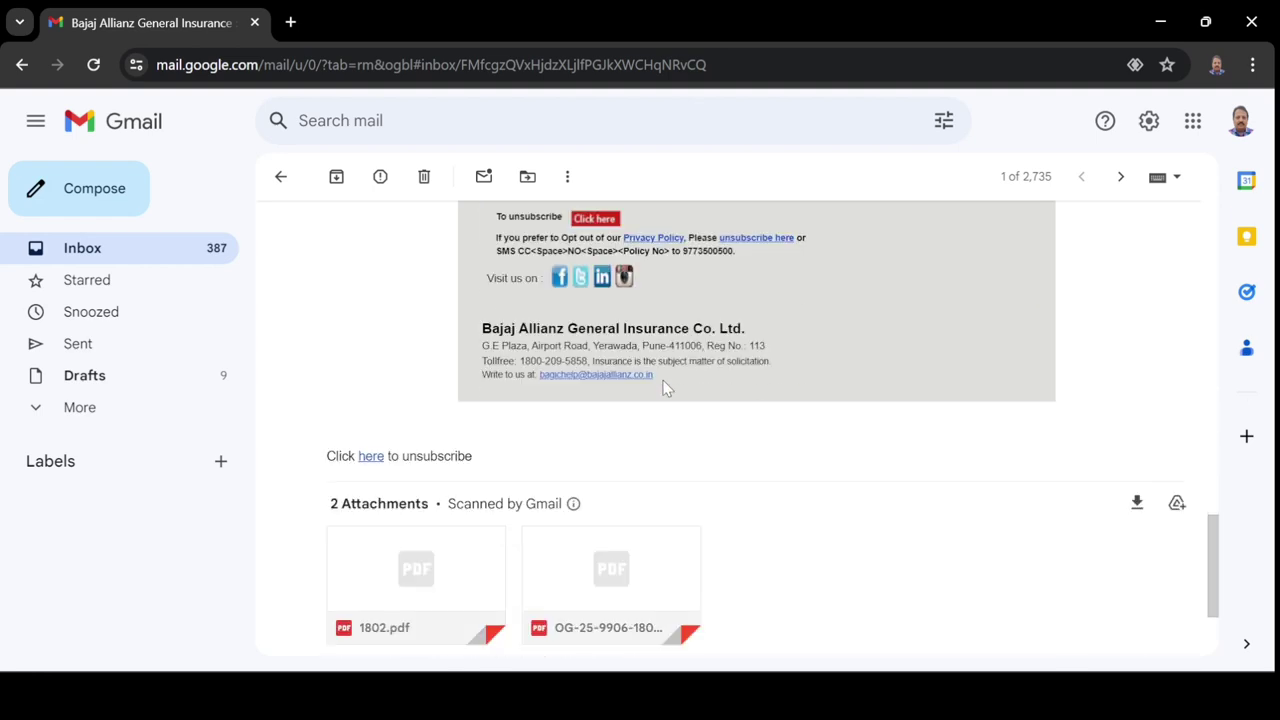
scroll(665, 387, "down", 2)
left_click(630, 393)
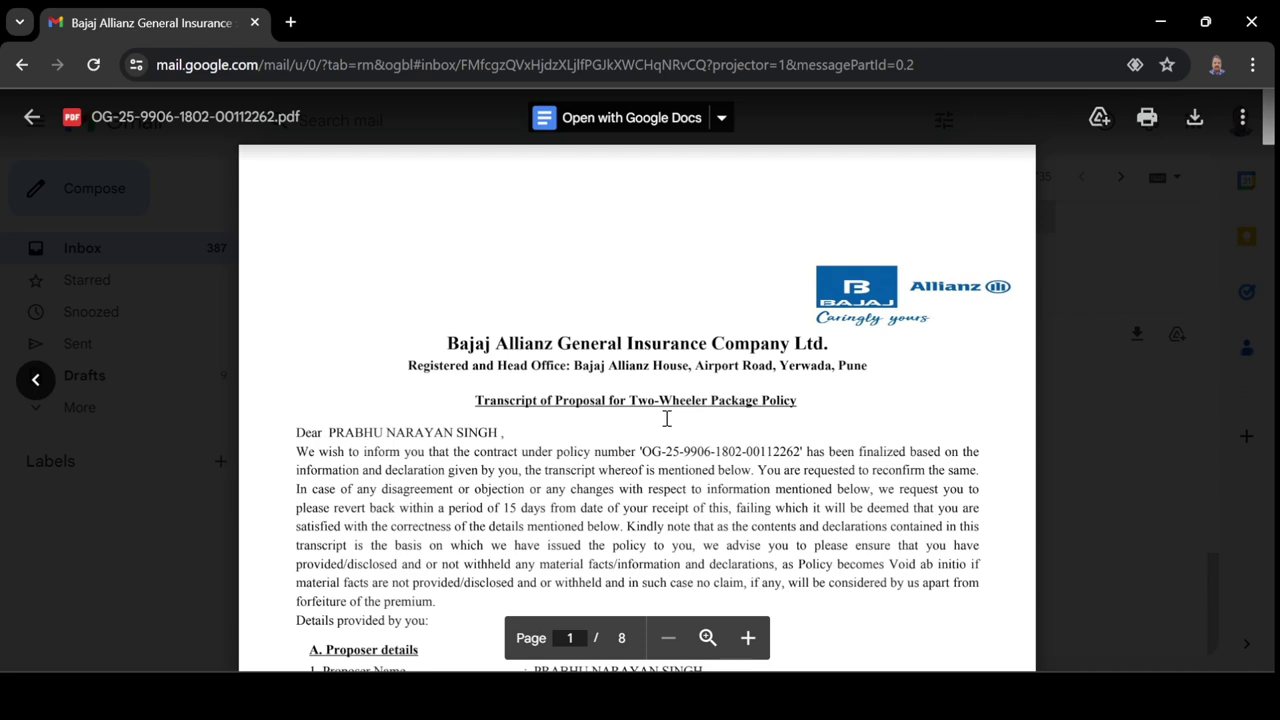
scroll(667, 418, "down", 2)
scroll(662, 421, "up", 2)
left_click(31, 118)
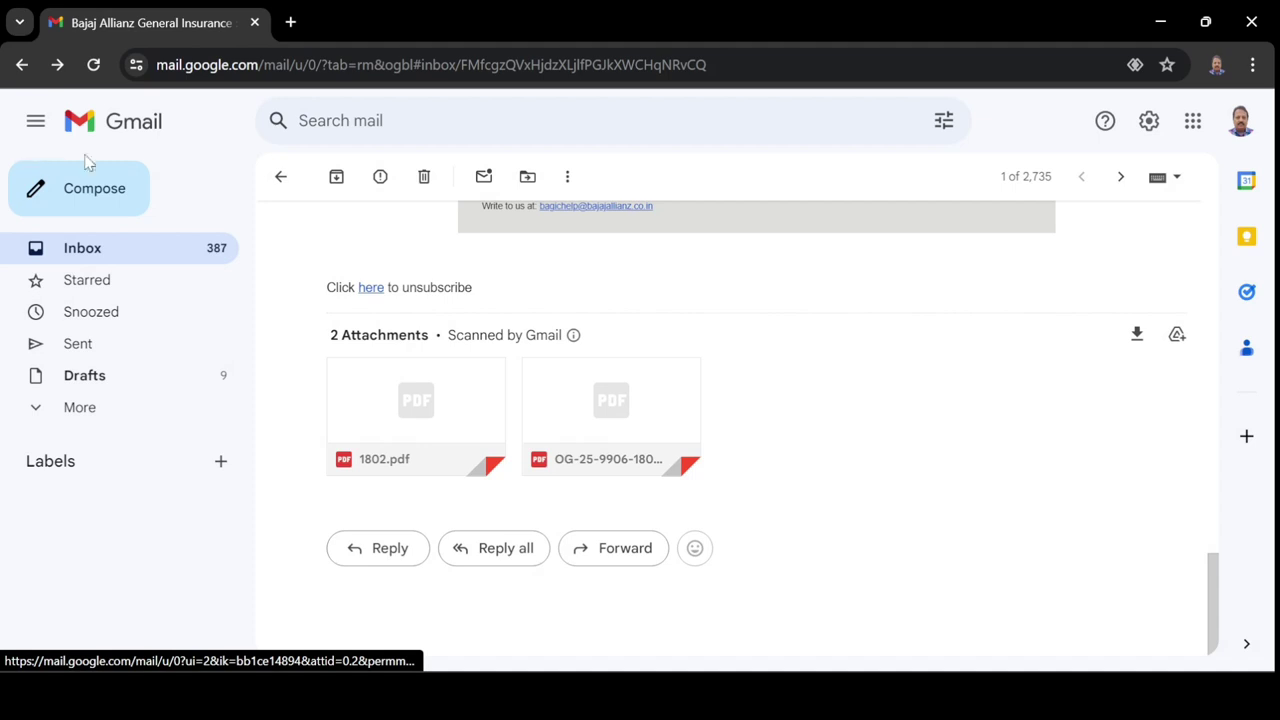
left_click(398, 422)
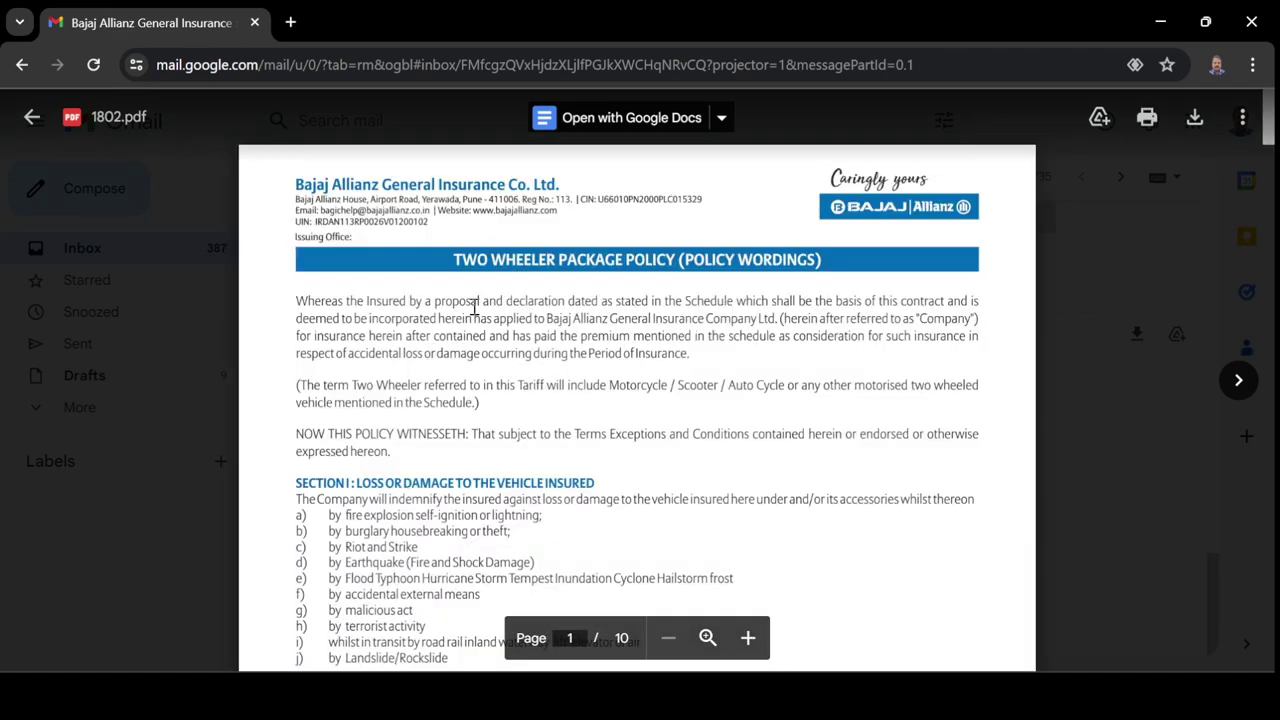
scroll(501, 399, "down", 7)
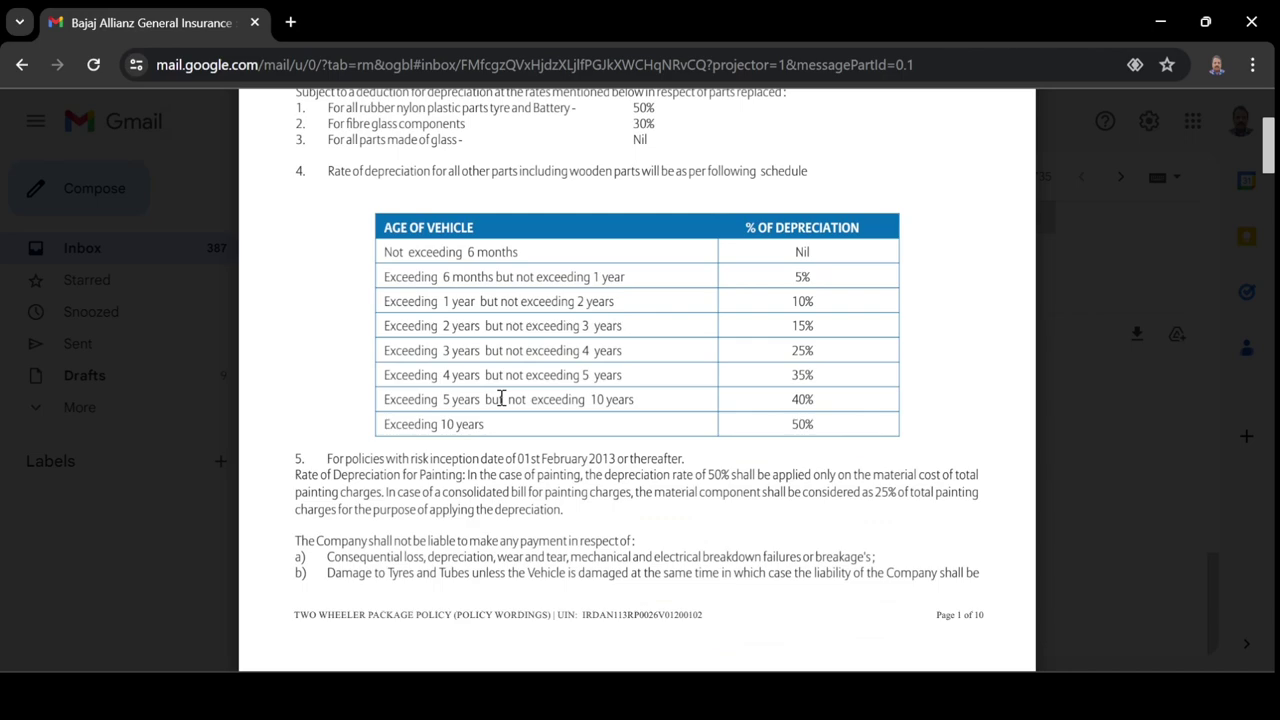
scroll(555, 395, "down", 10)
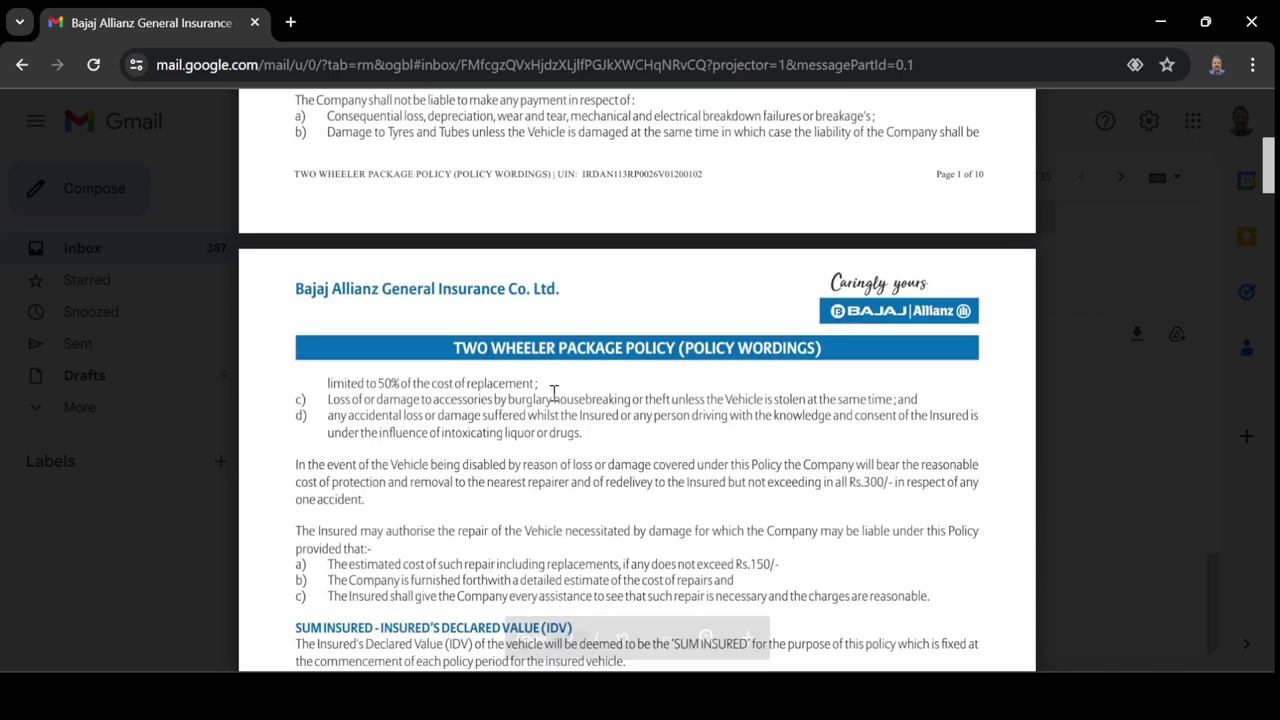
scroll(555, 395, "down", 15)
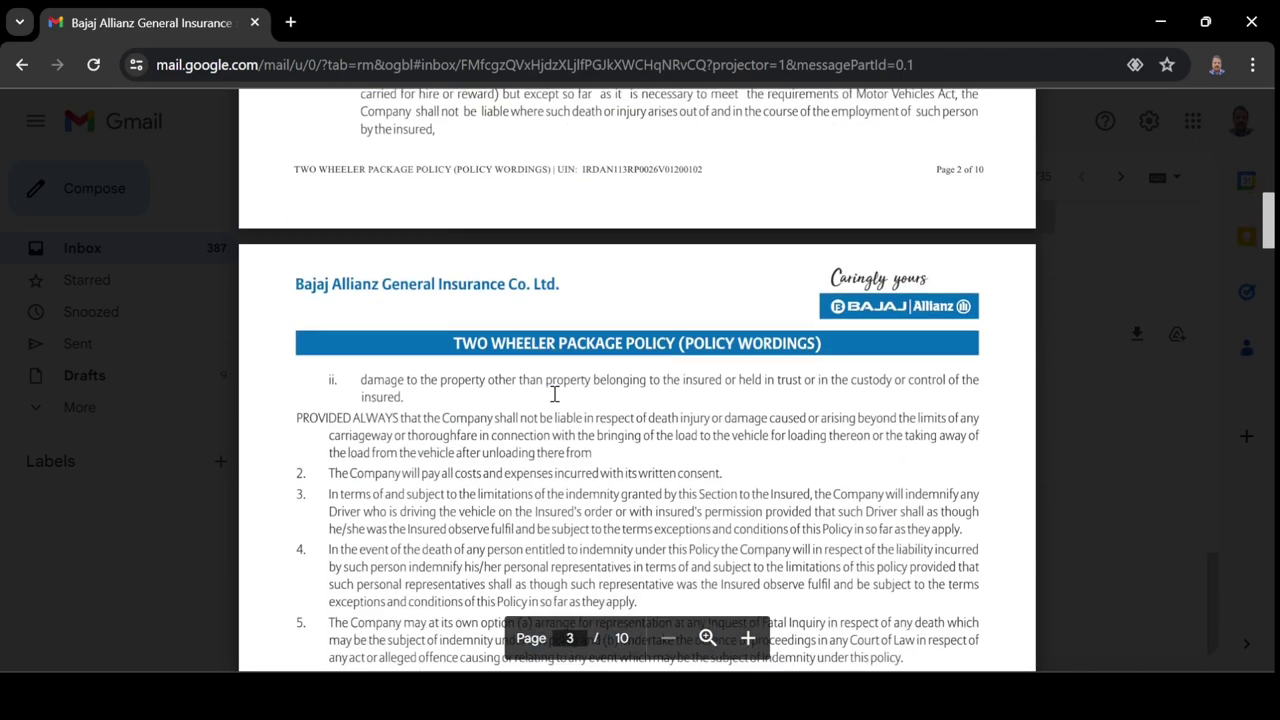
scroll(555, 395, "down", 15)
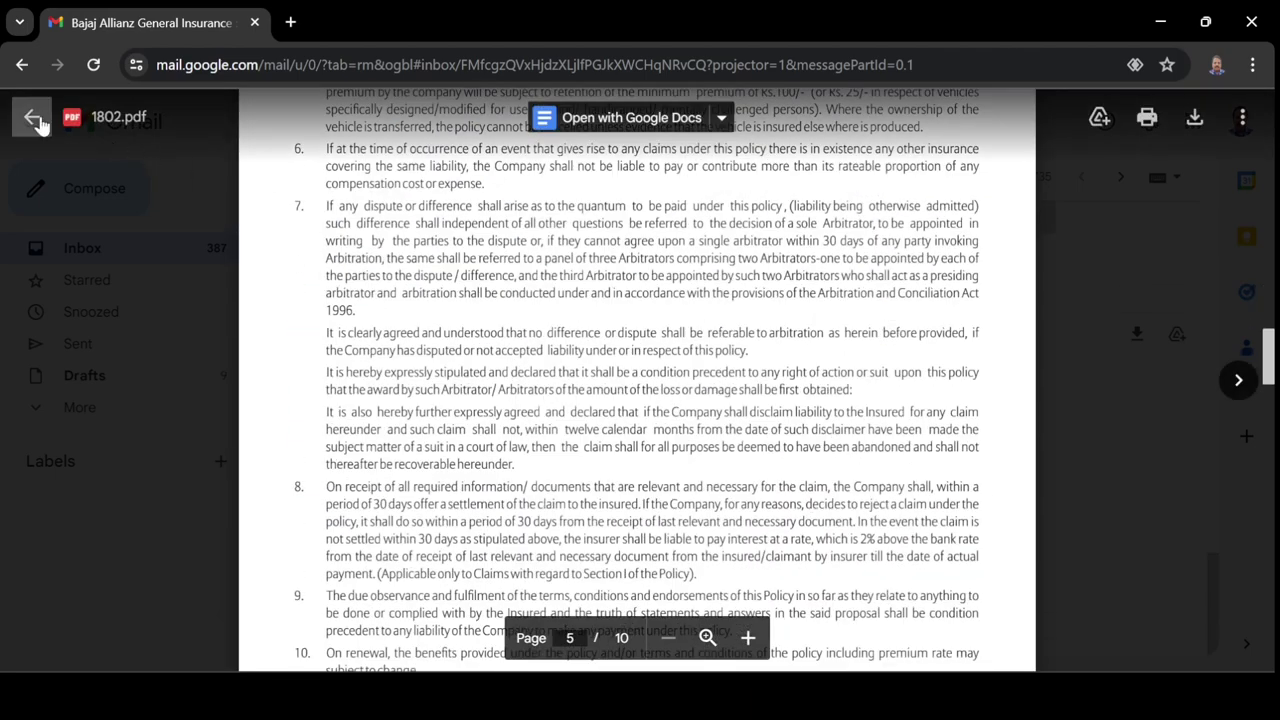
left_click(32, 117)
scroll(384, 344, "up", 10)
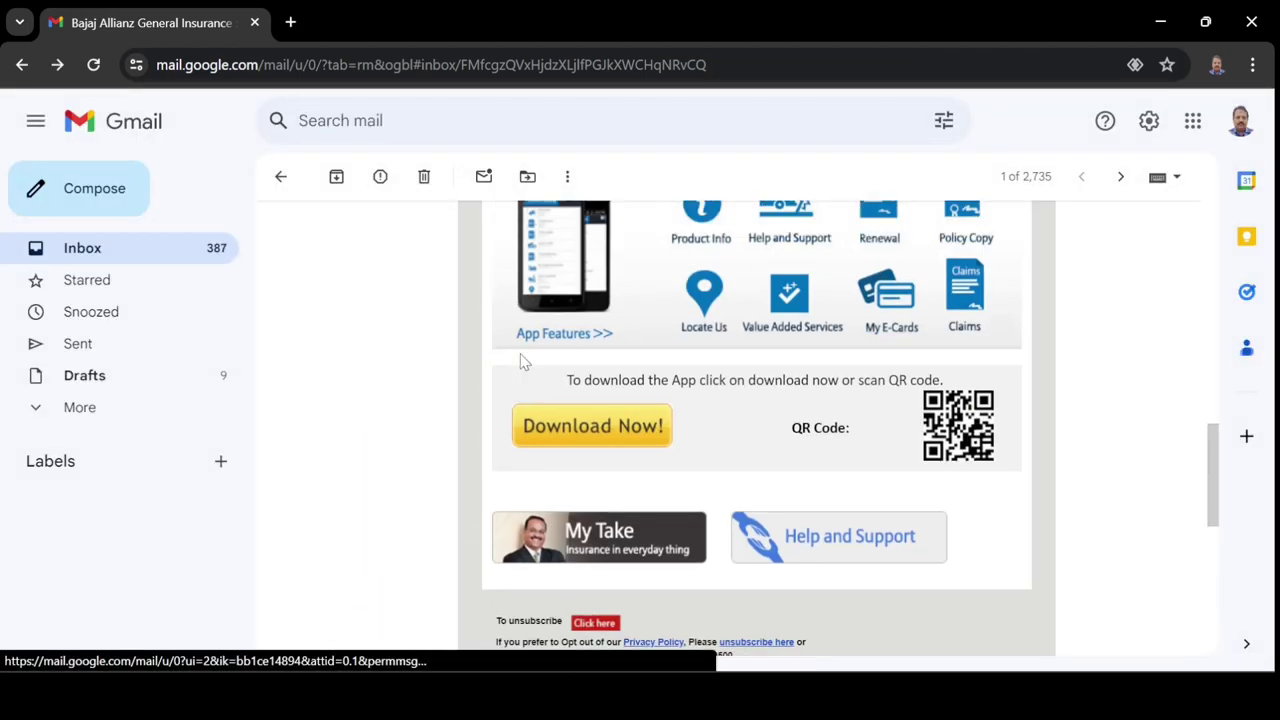
scroll(520, 360, "up", 3)
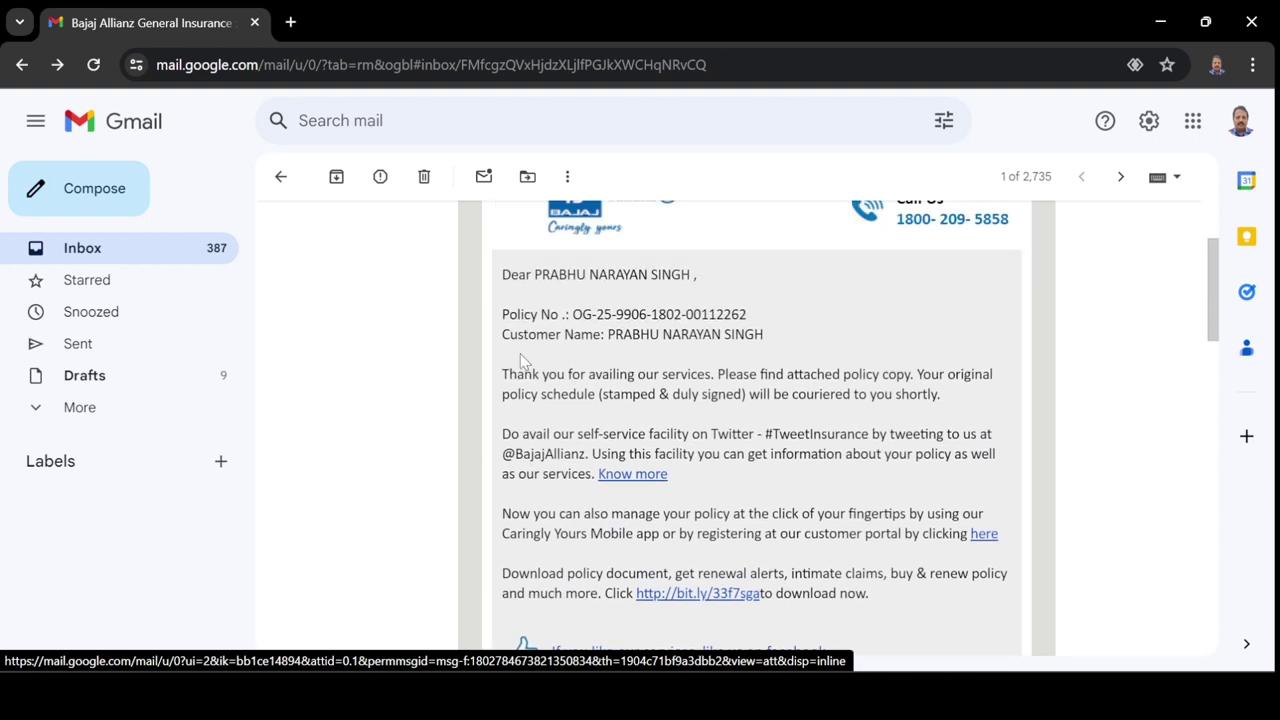
scroll(520, 360, "up", 1)
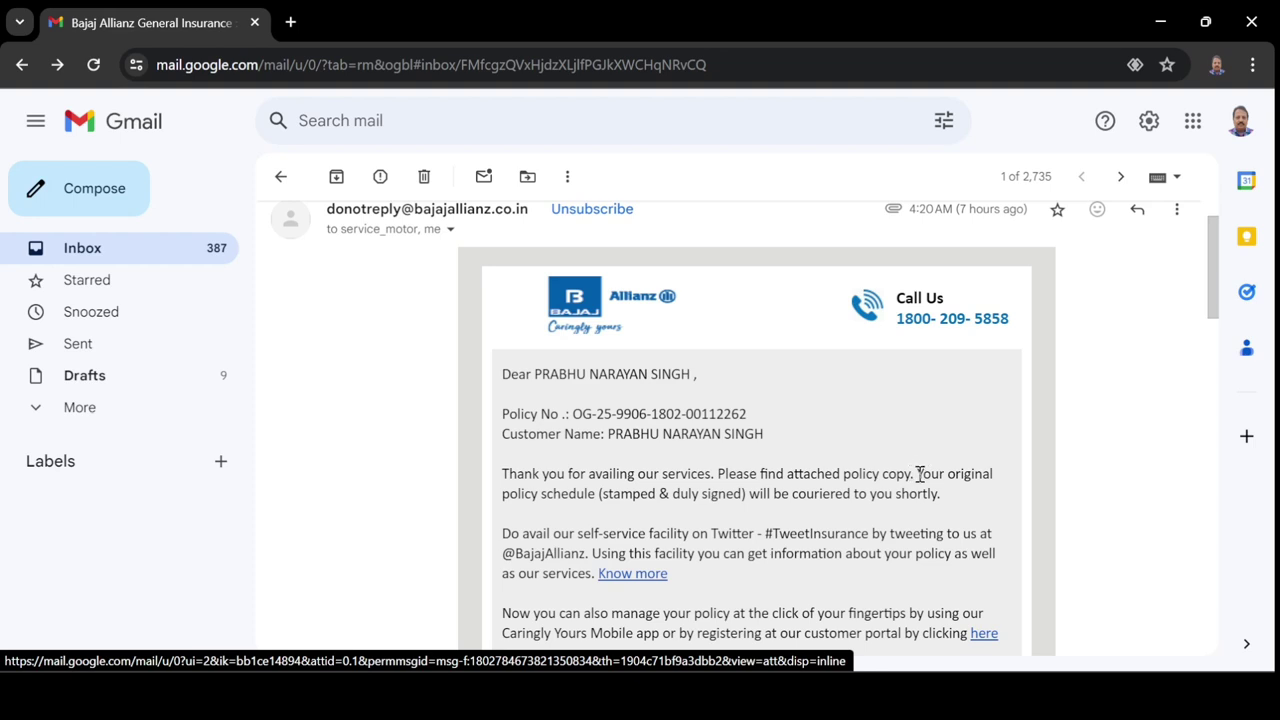
left_click_drag(918, 474, 810, 513)
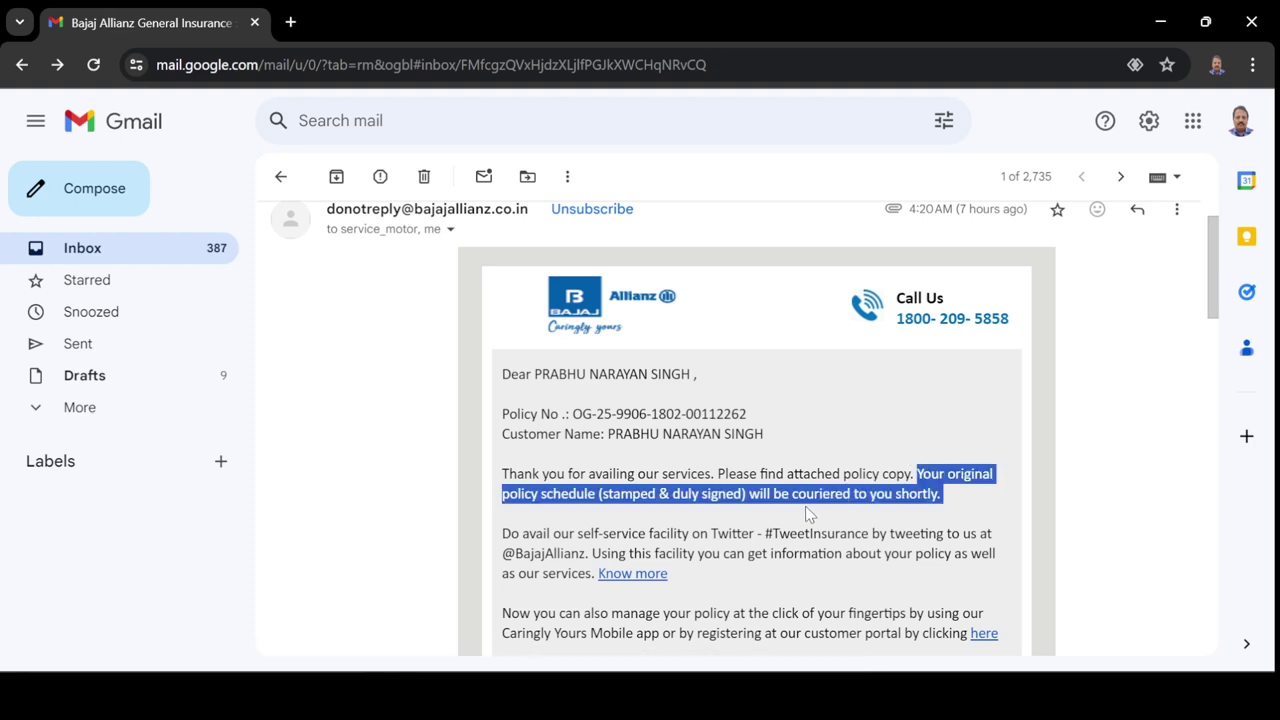
left_click(684, 438)
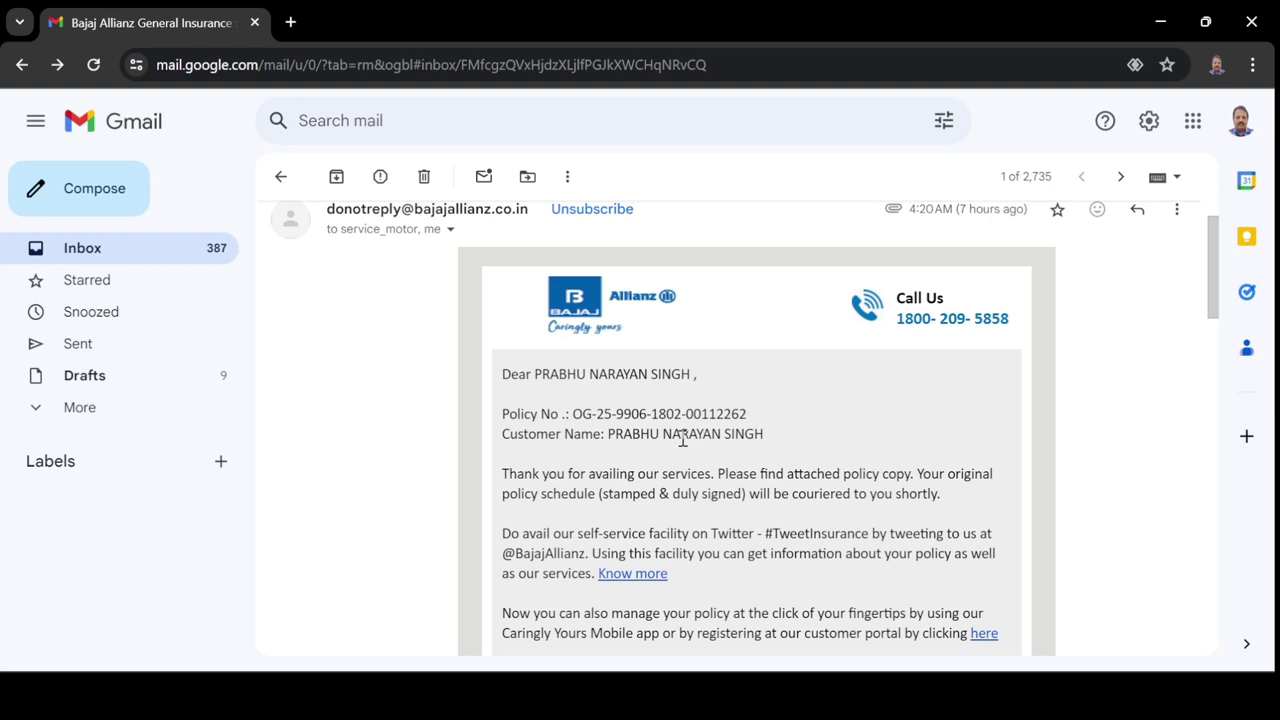
scroll(682, 440, "up", 2)
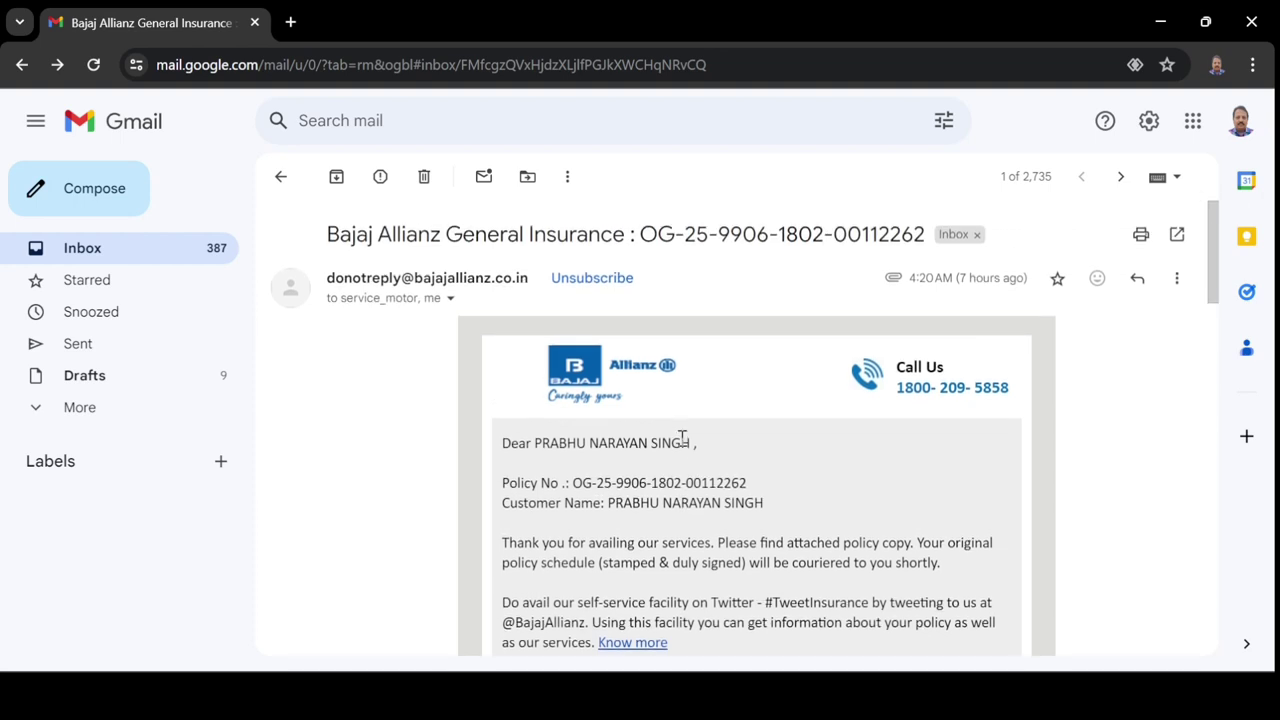